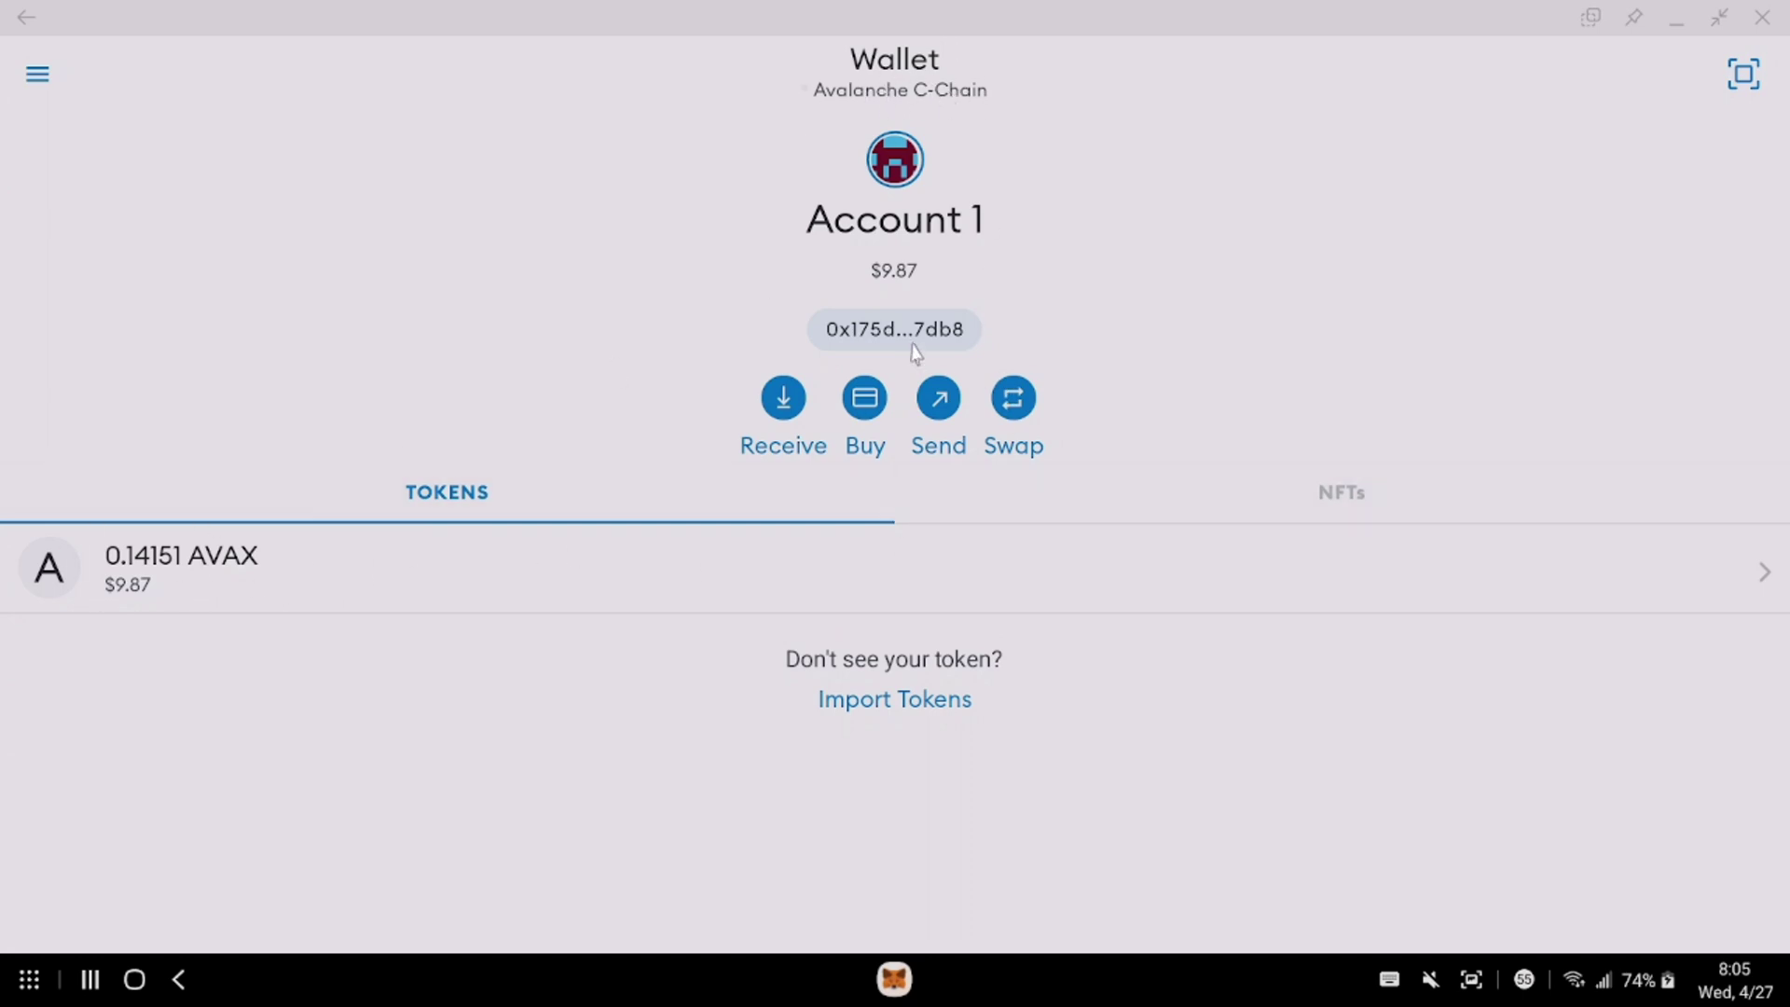
Step: Switch the wallet network to Binance Smart Chain Mainnet
click(872, 411)
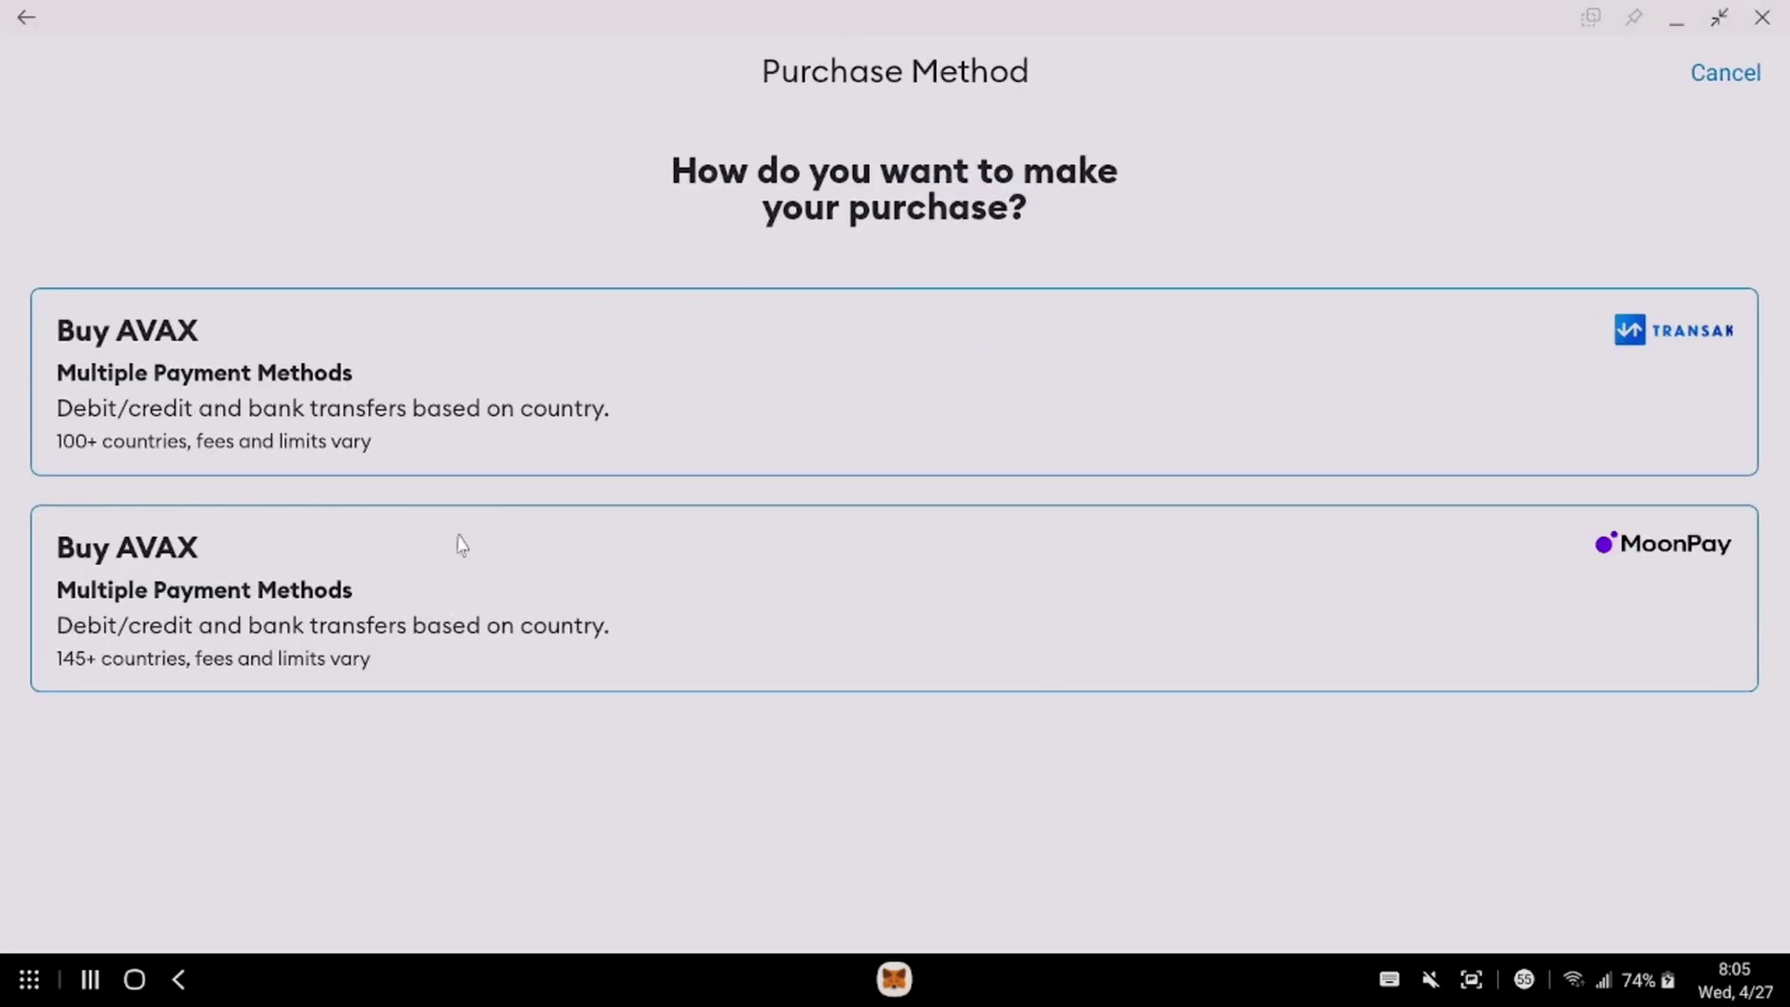
click(23, 21)
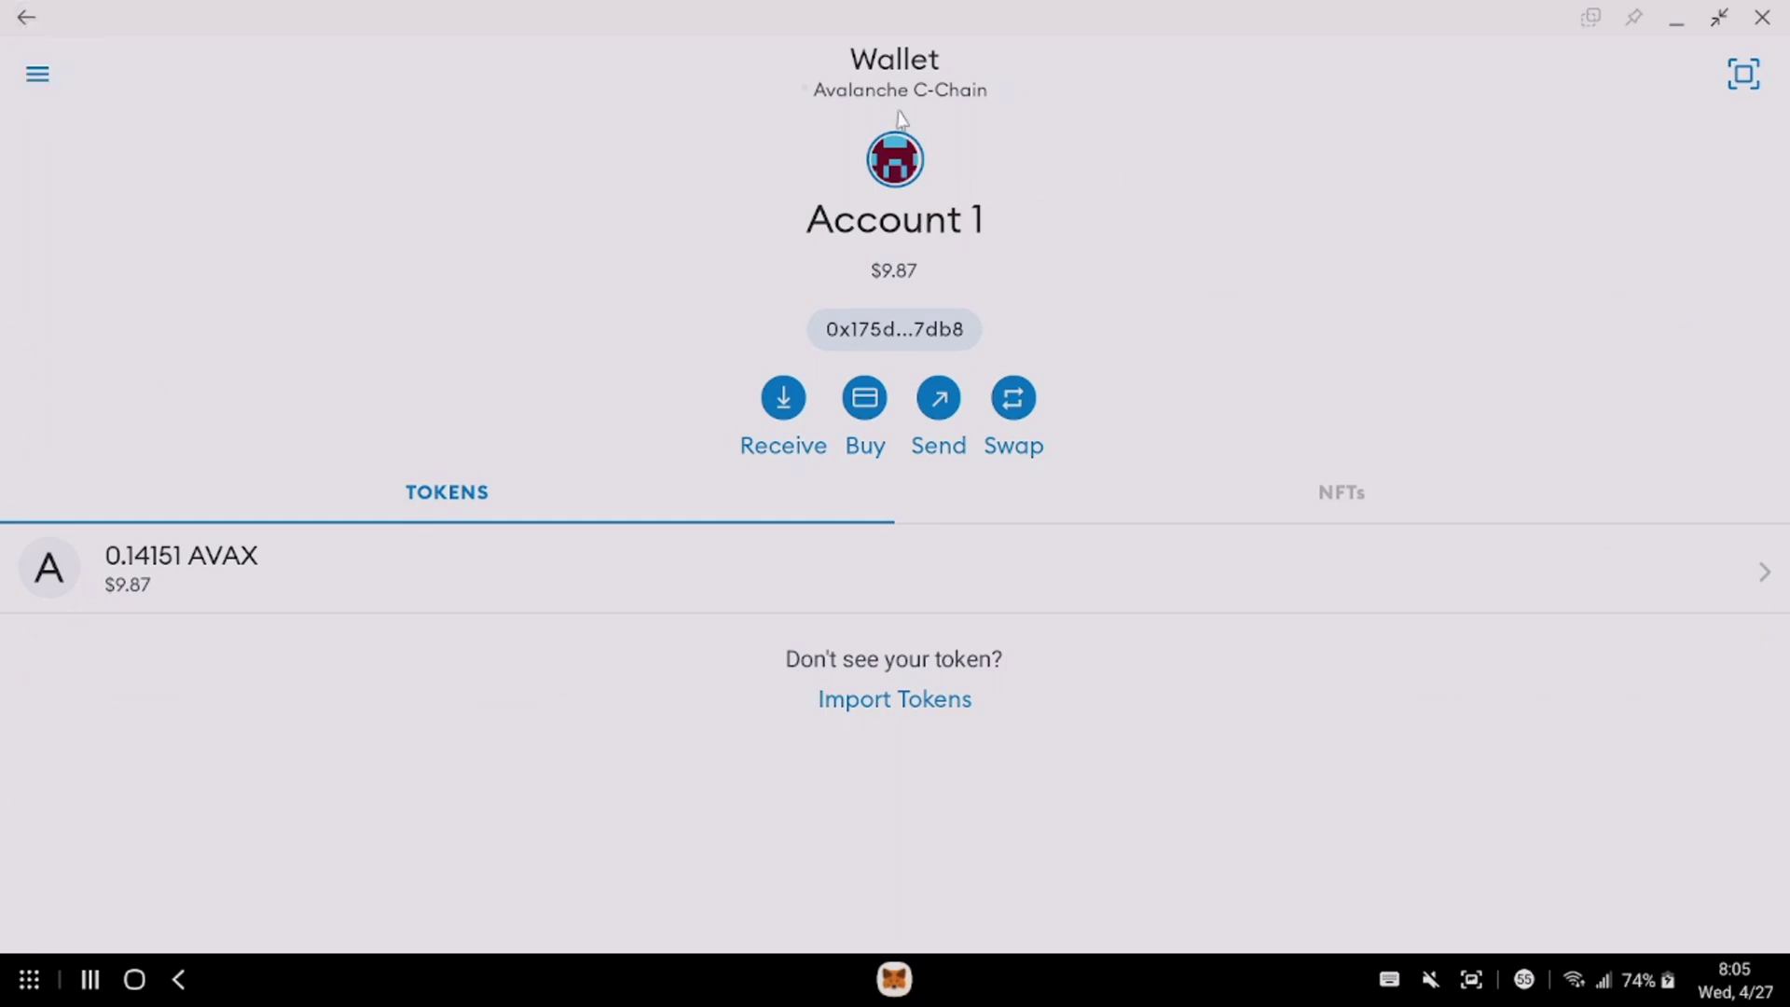
click(847, 51)
scroll(547, 454, down, 5)
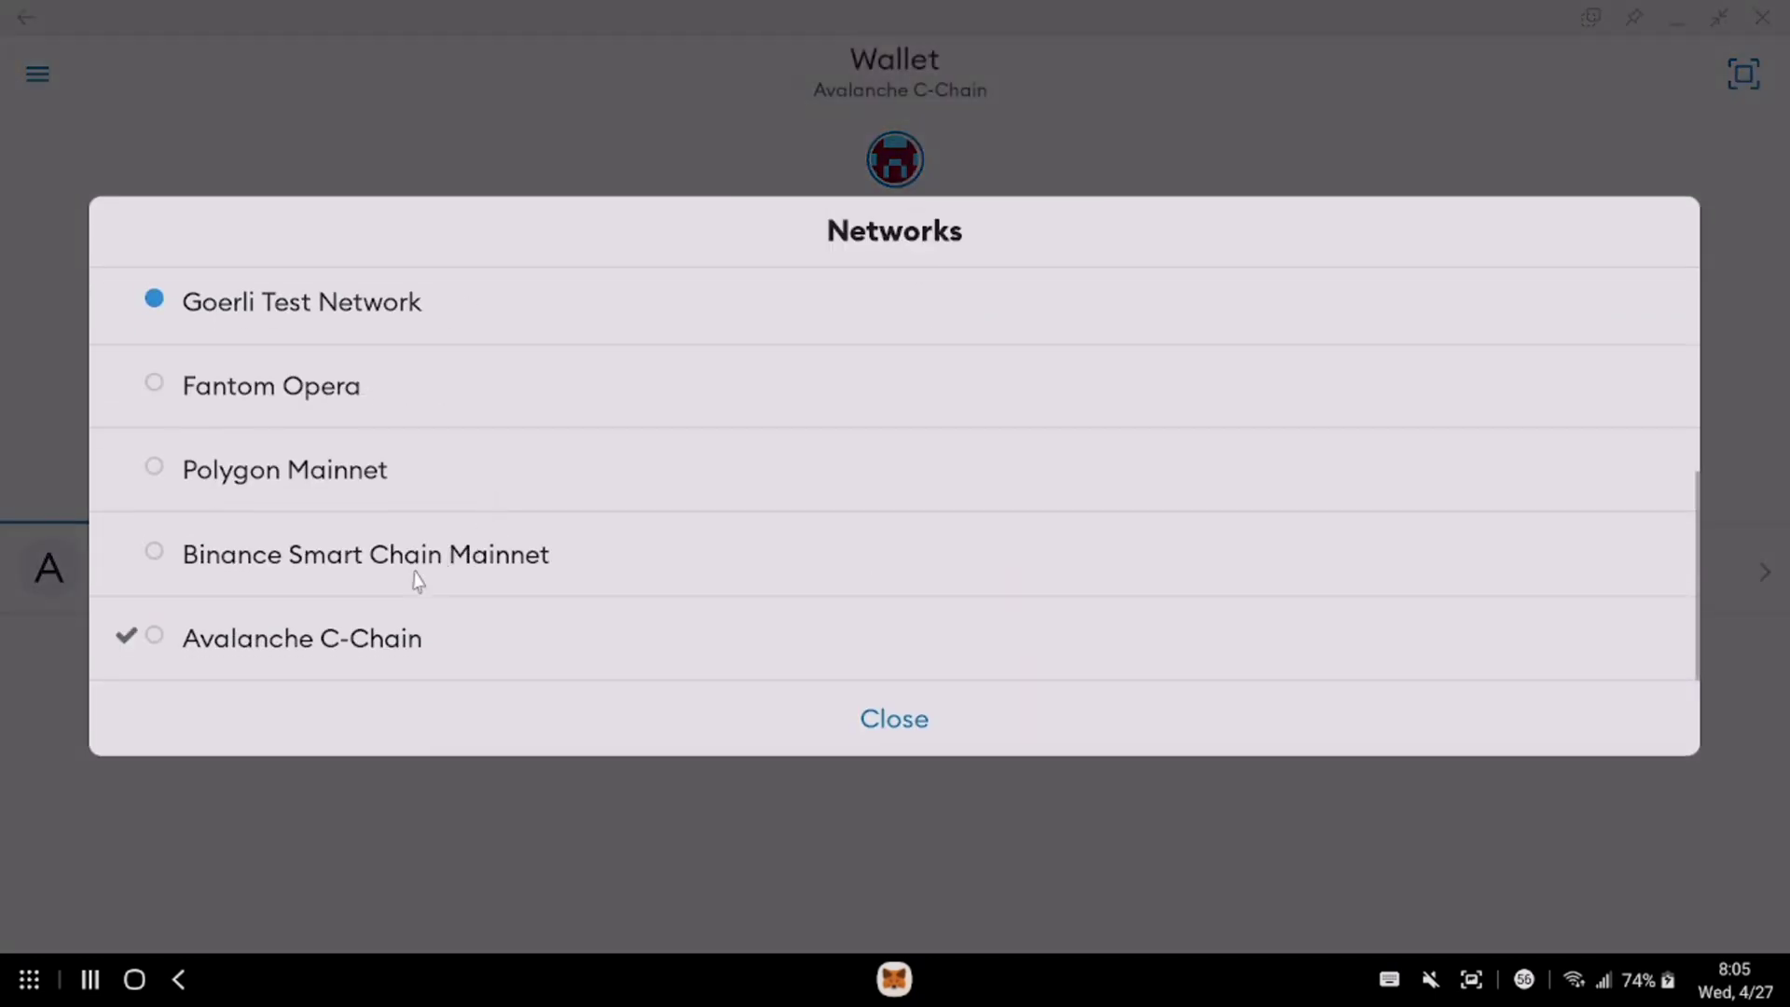
click(384, 560)
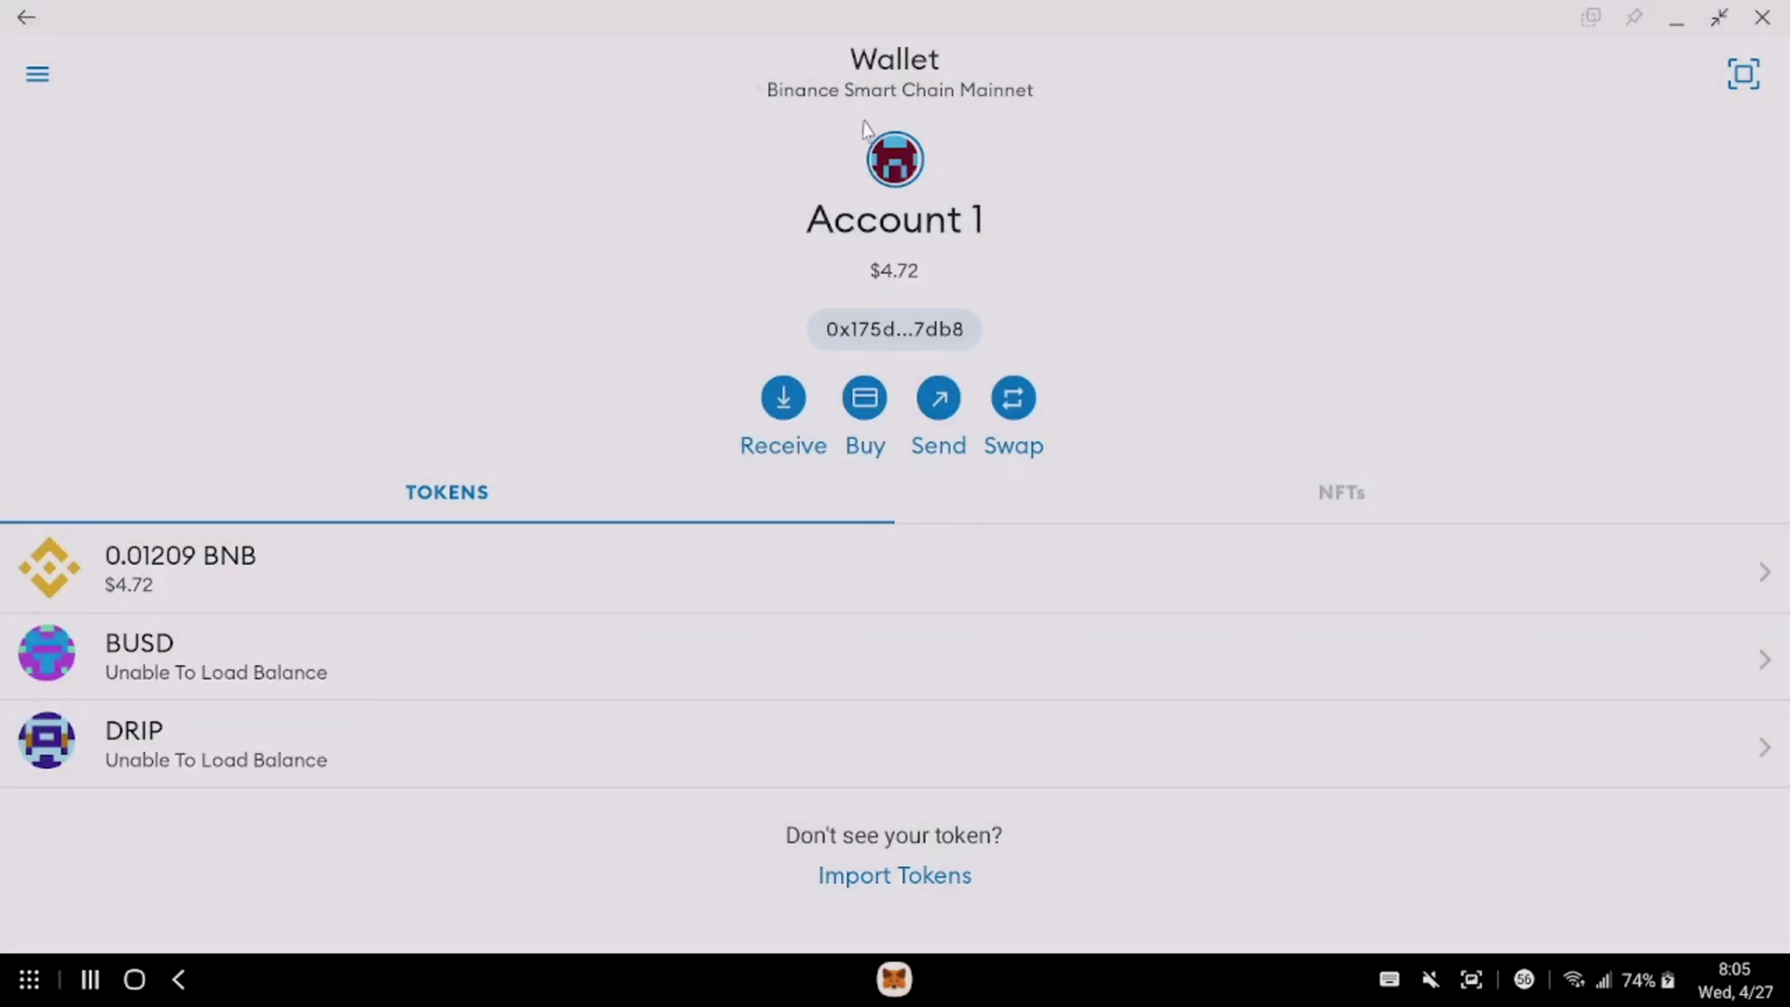
Step: Start buying BNB from its token page, with MoonPay as the provider
click(611, 582)
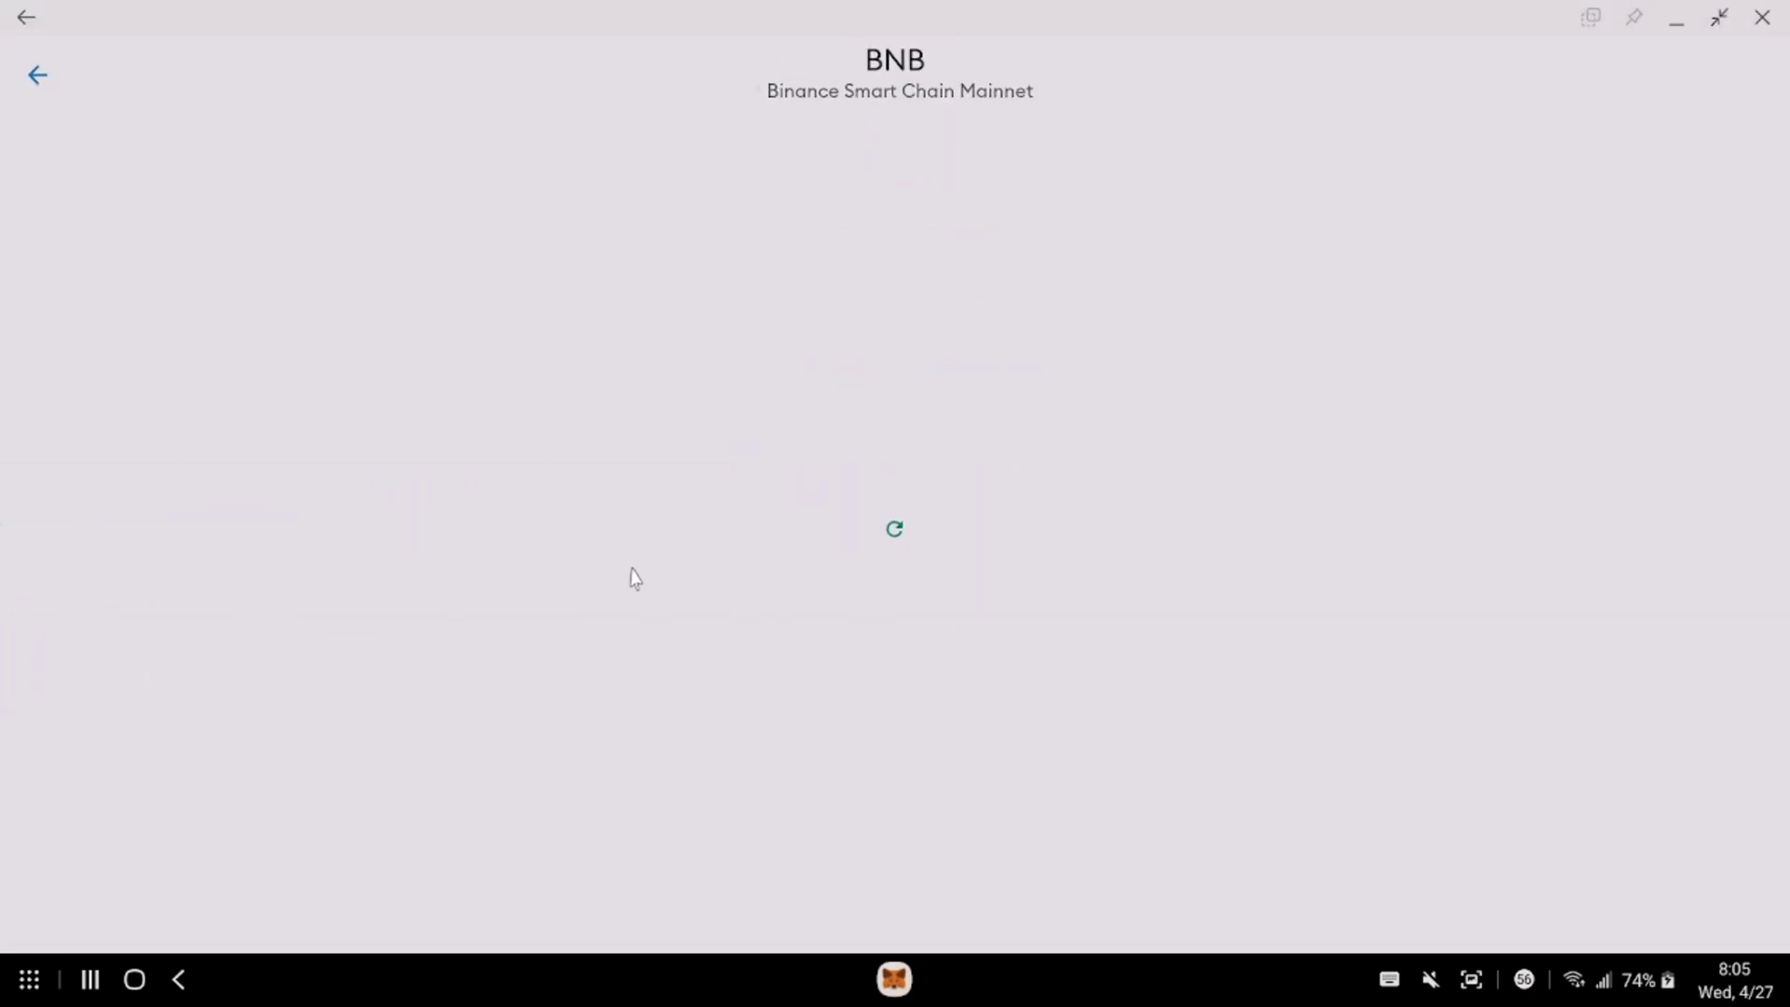
click(877, 384)
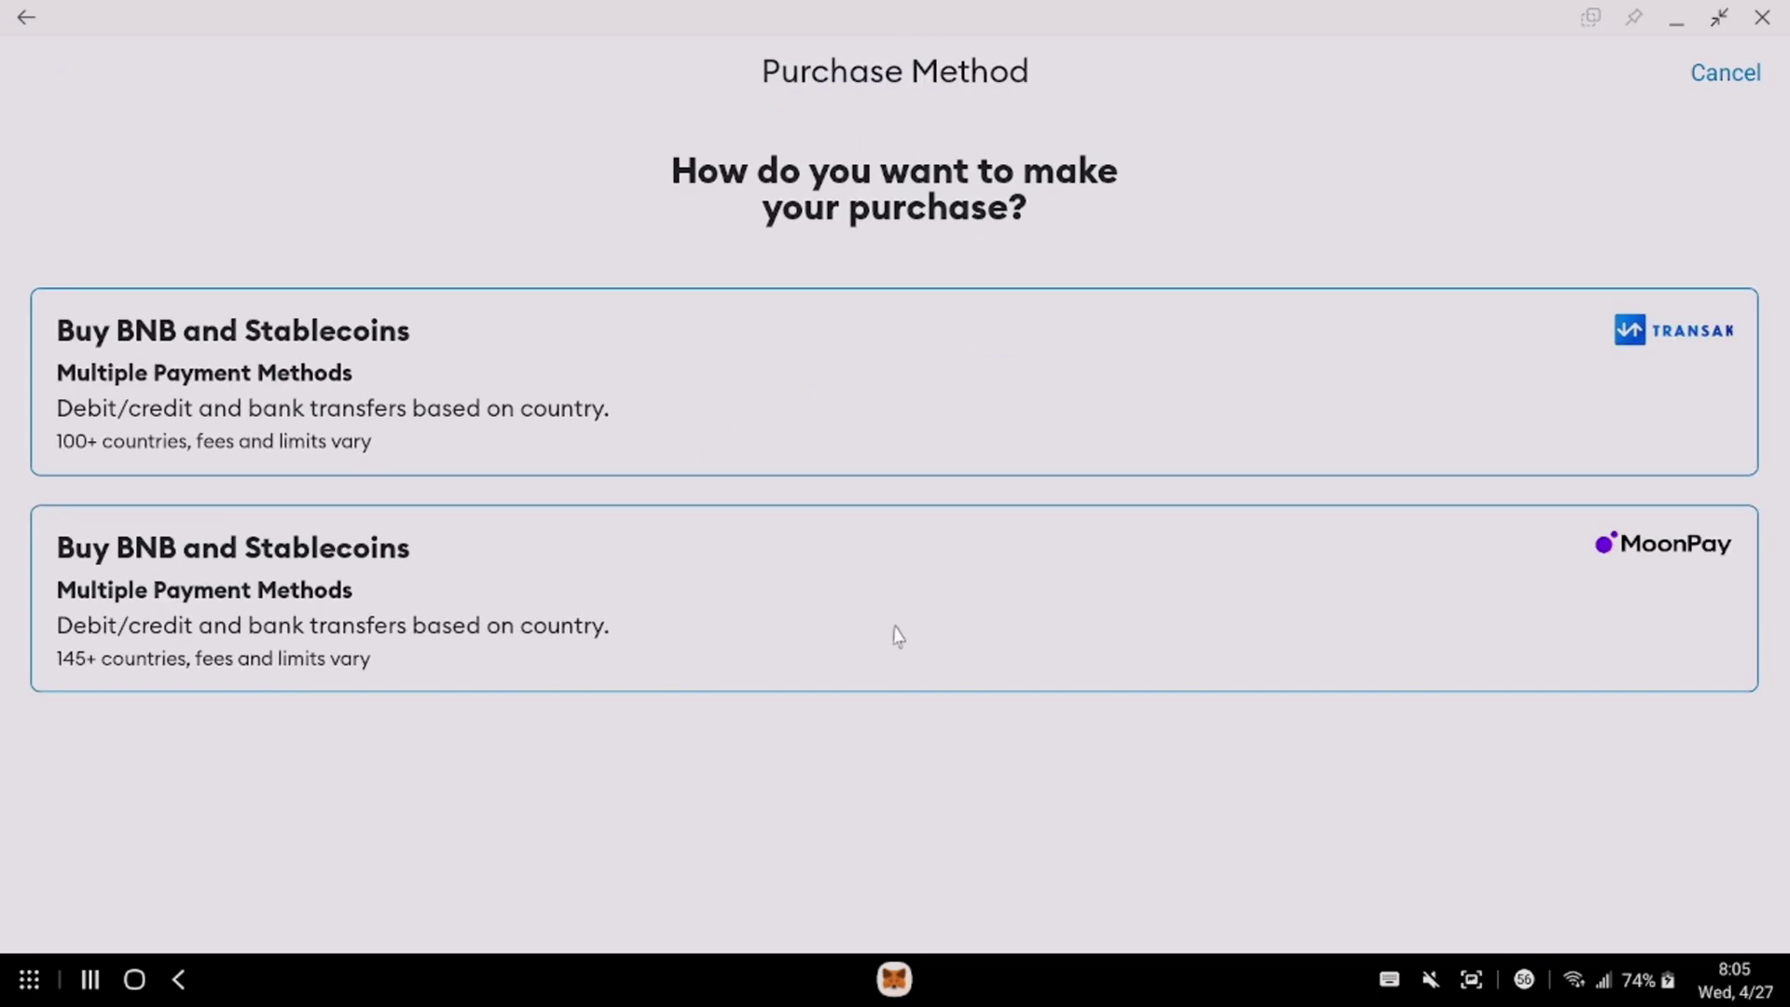
click(1038, 625)
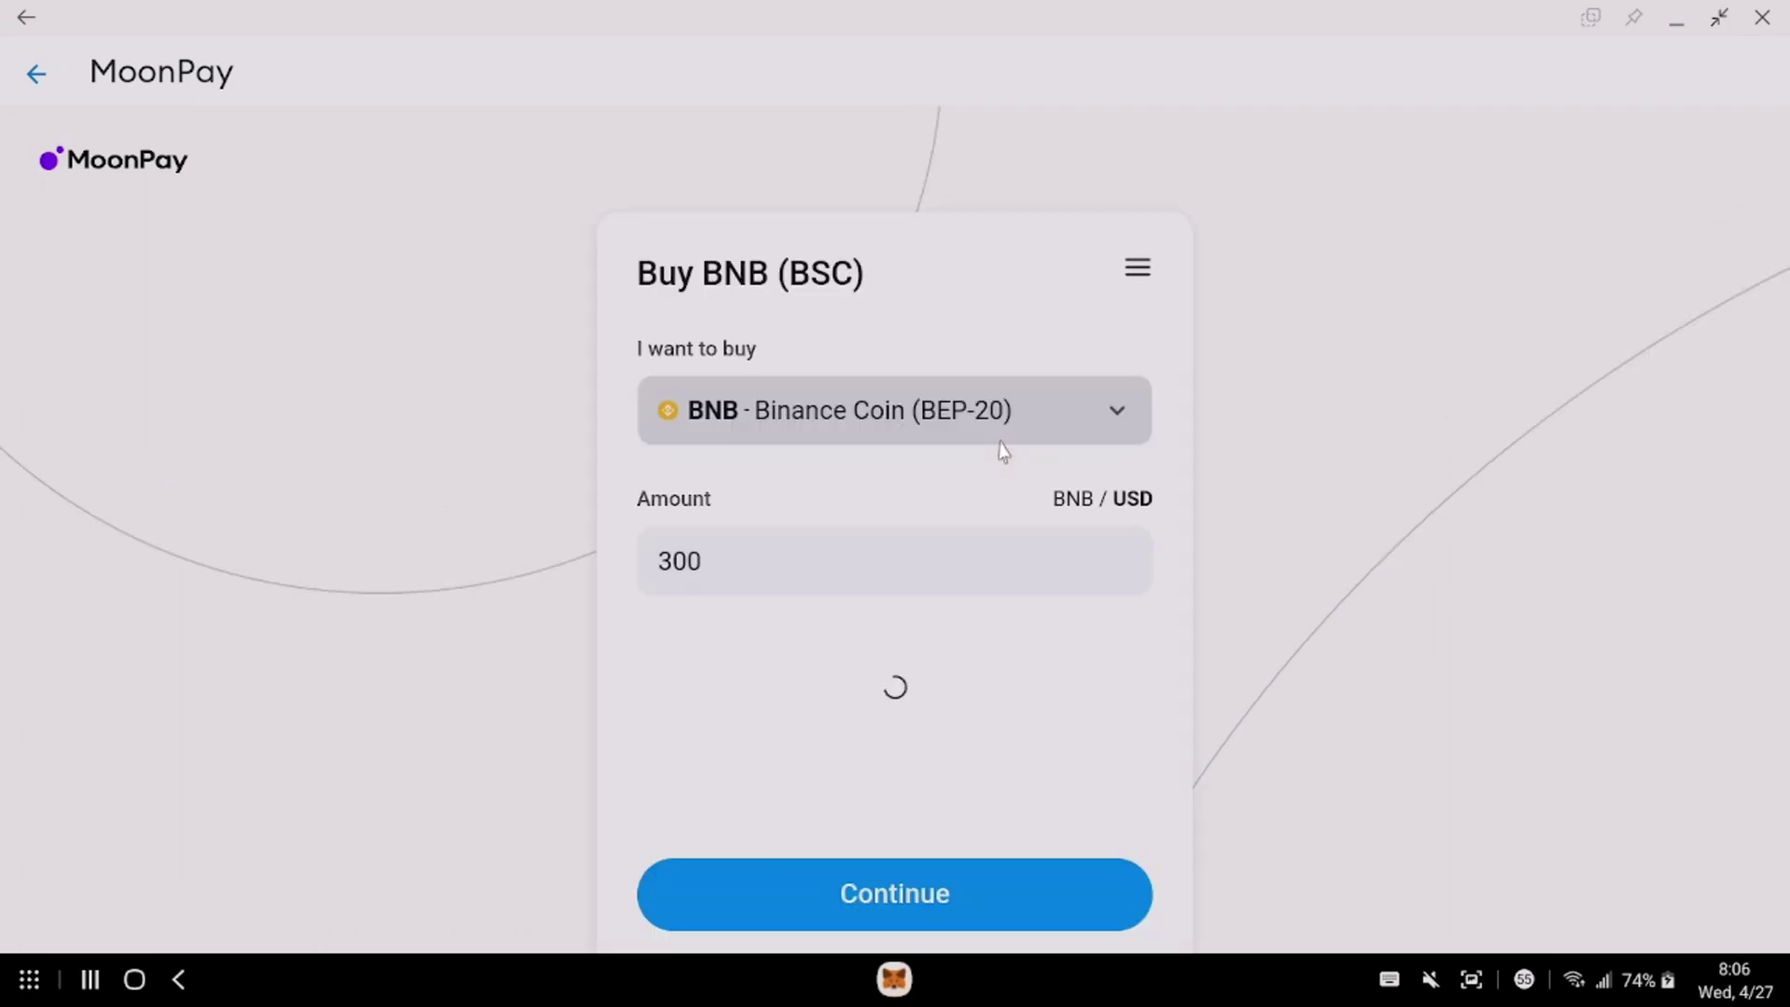
Step: Change the MoonPay amount to $400 and view fees: about 0.97 BNB, processing fee from $7.84
drag(676, 563, 628, 564)
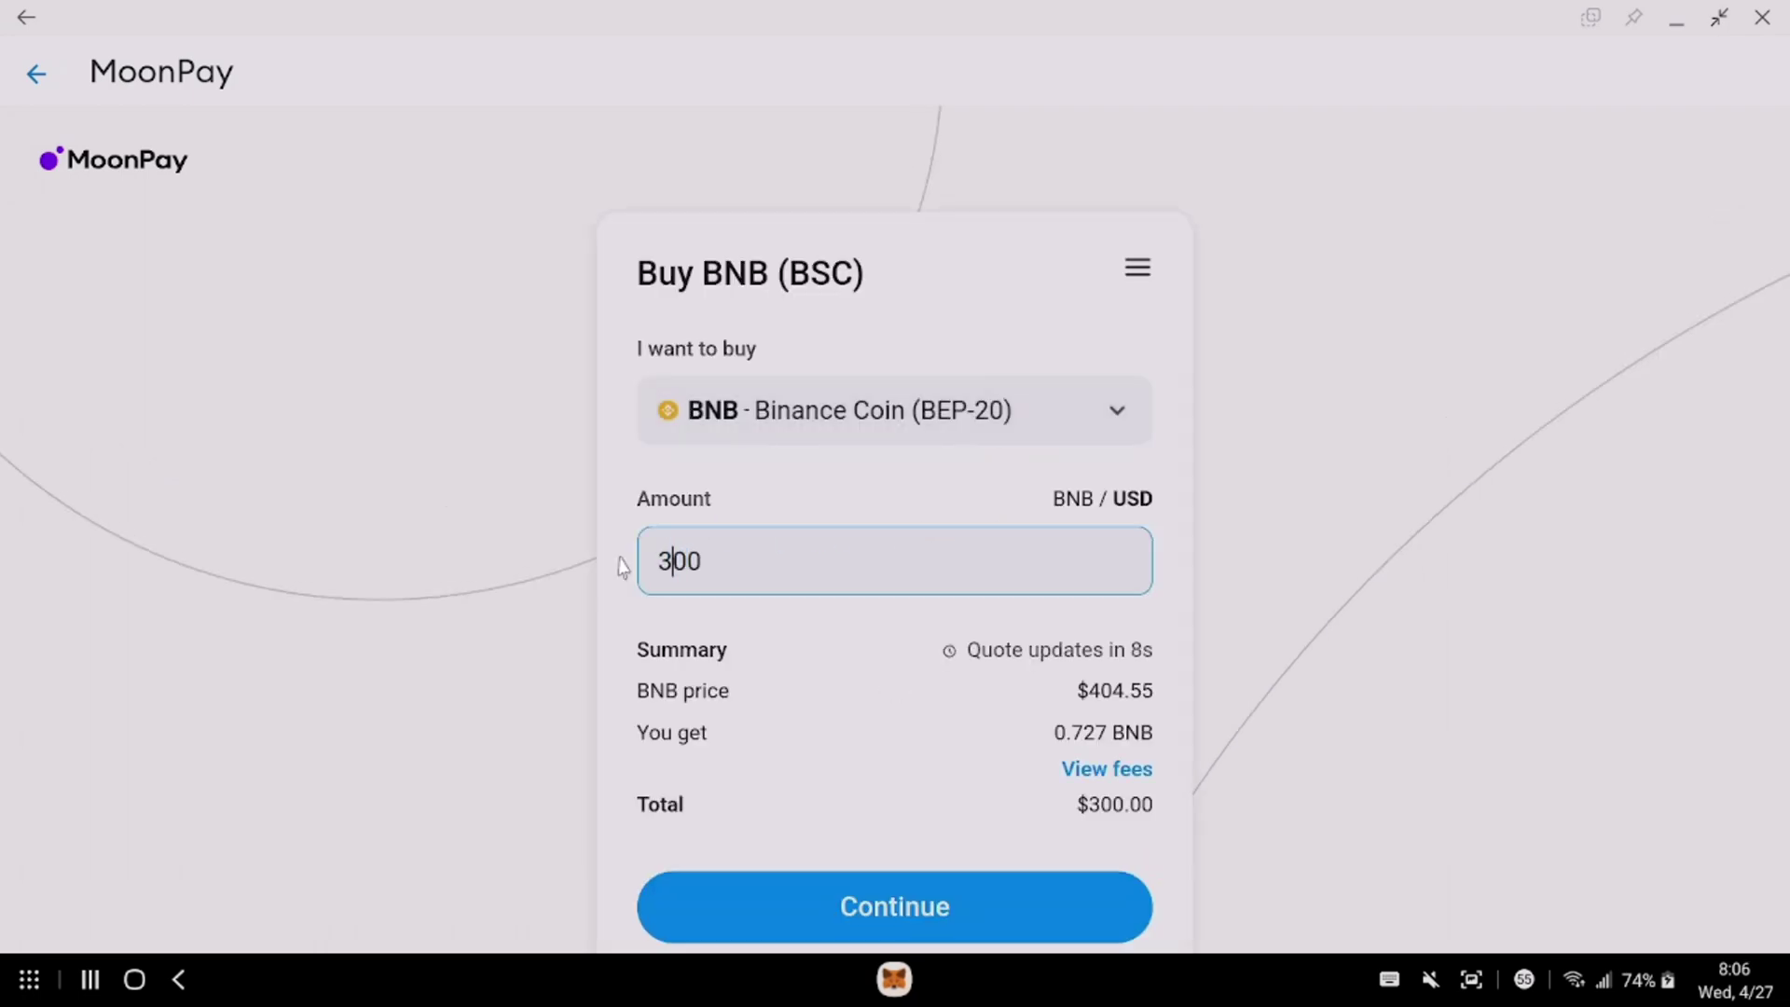
text(4)
click(1116, 774)
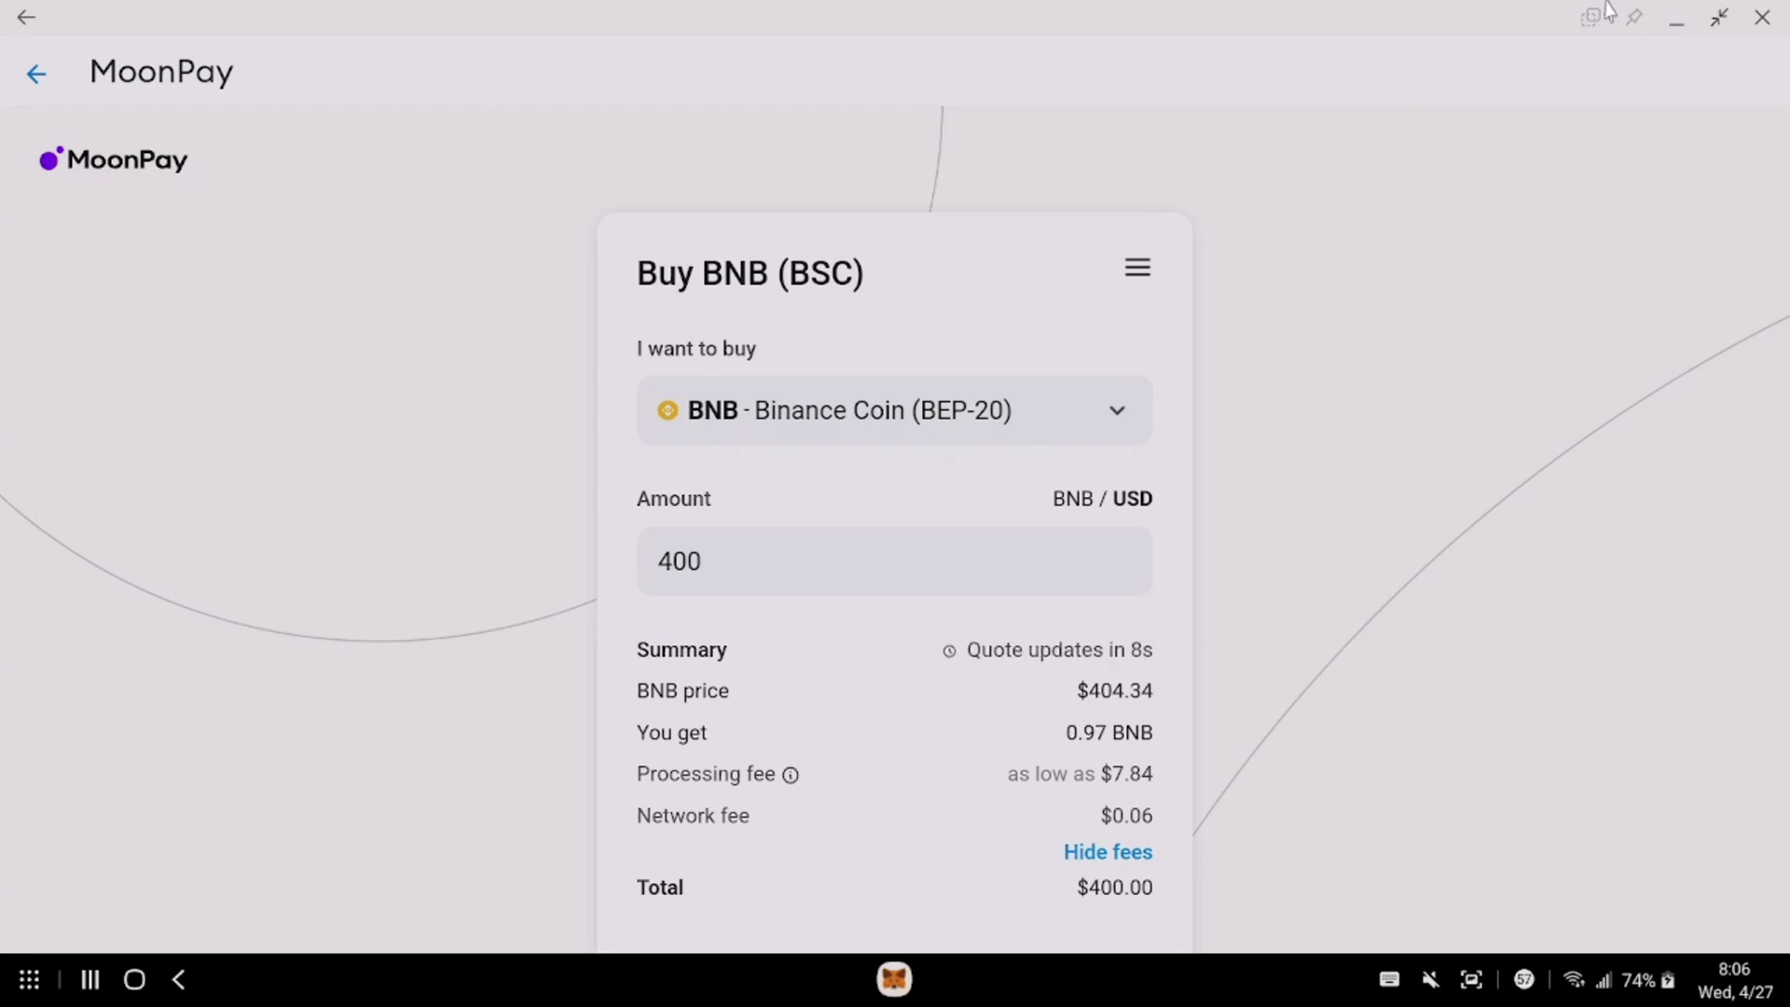
click(1677, 19)
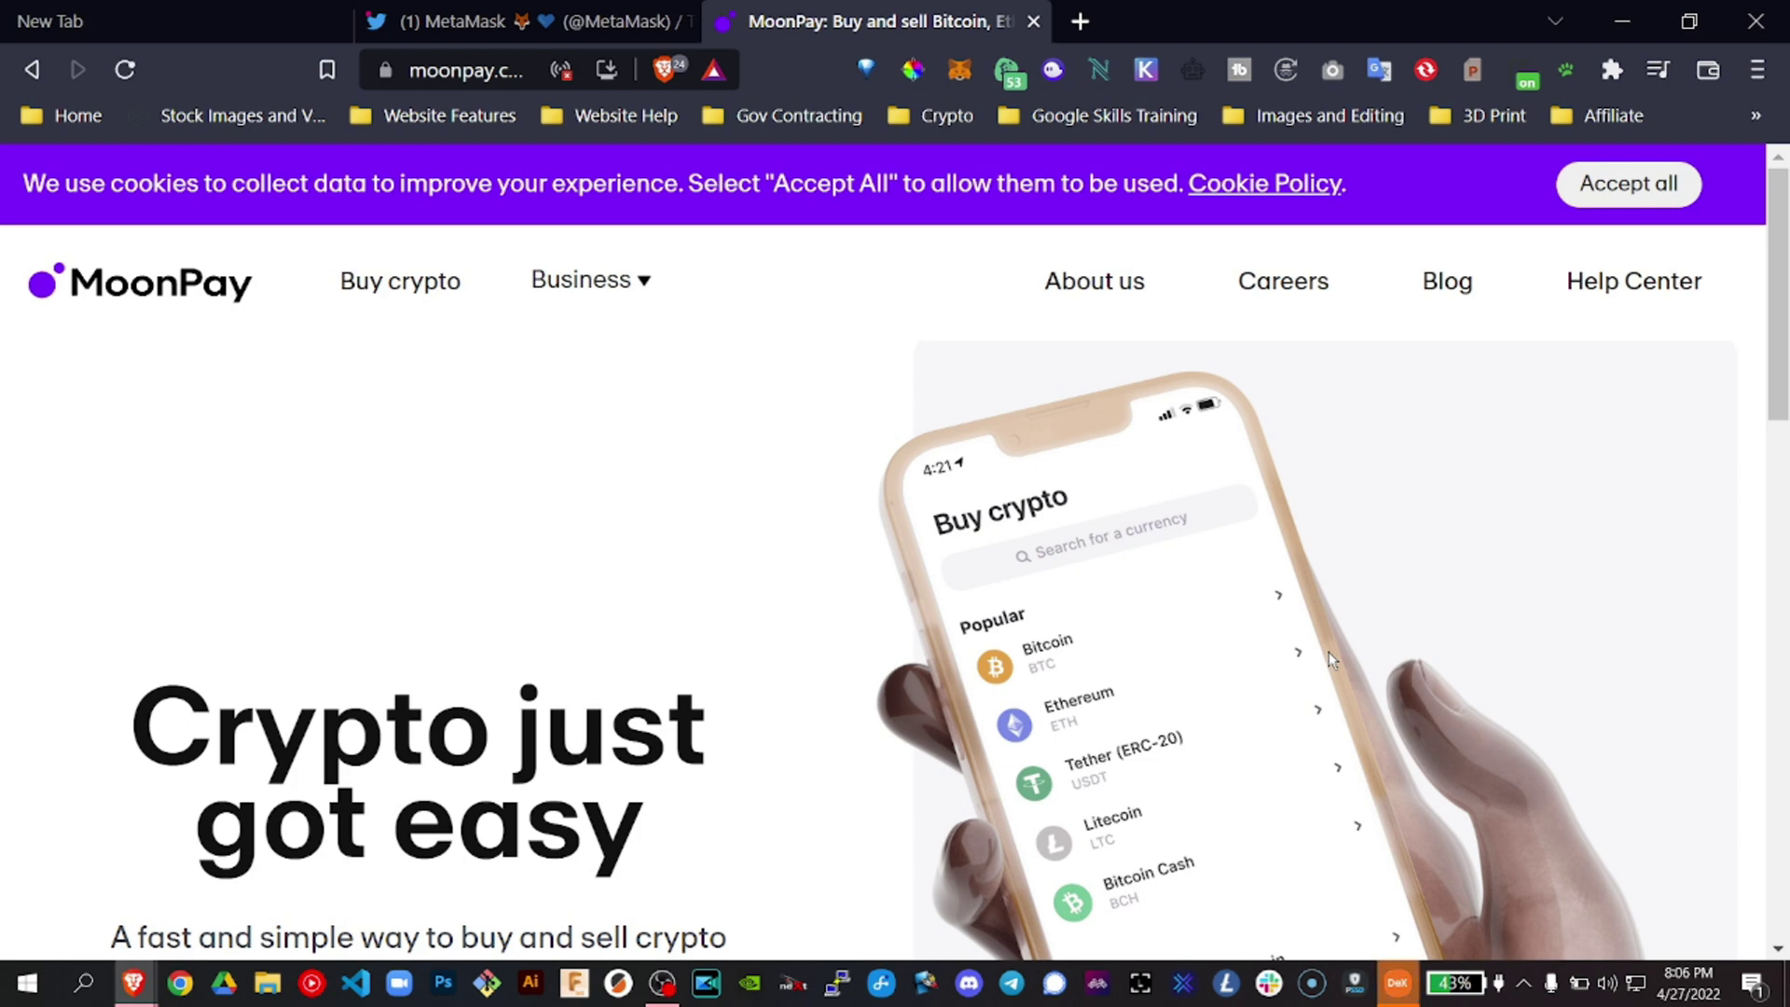
Step: On moonpay.com, quote BNB for $400: 0.98 BNB with a $0.06 network fee
click(452, 289)
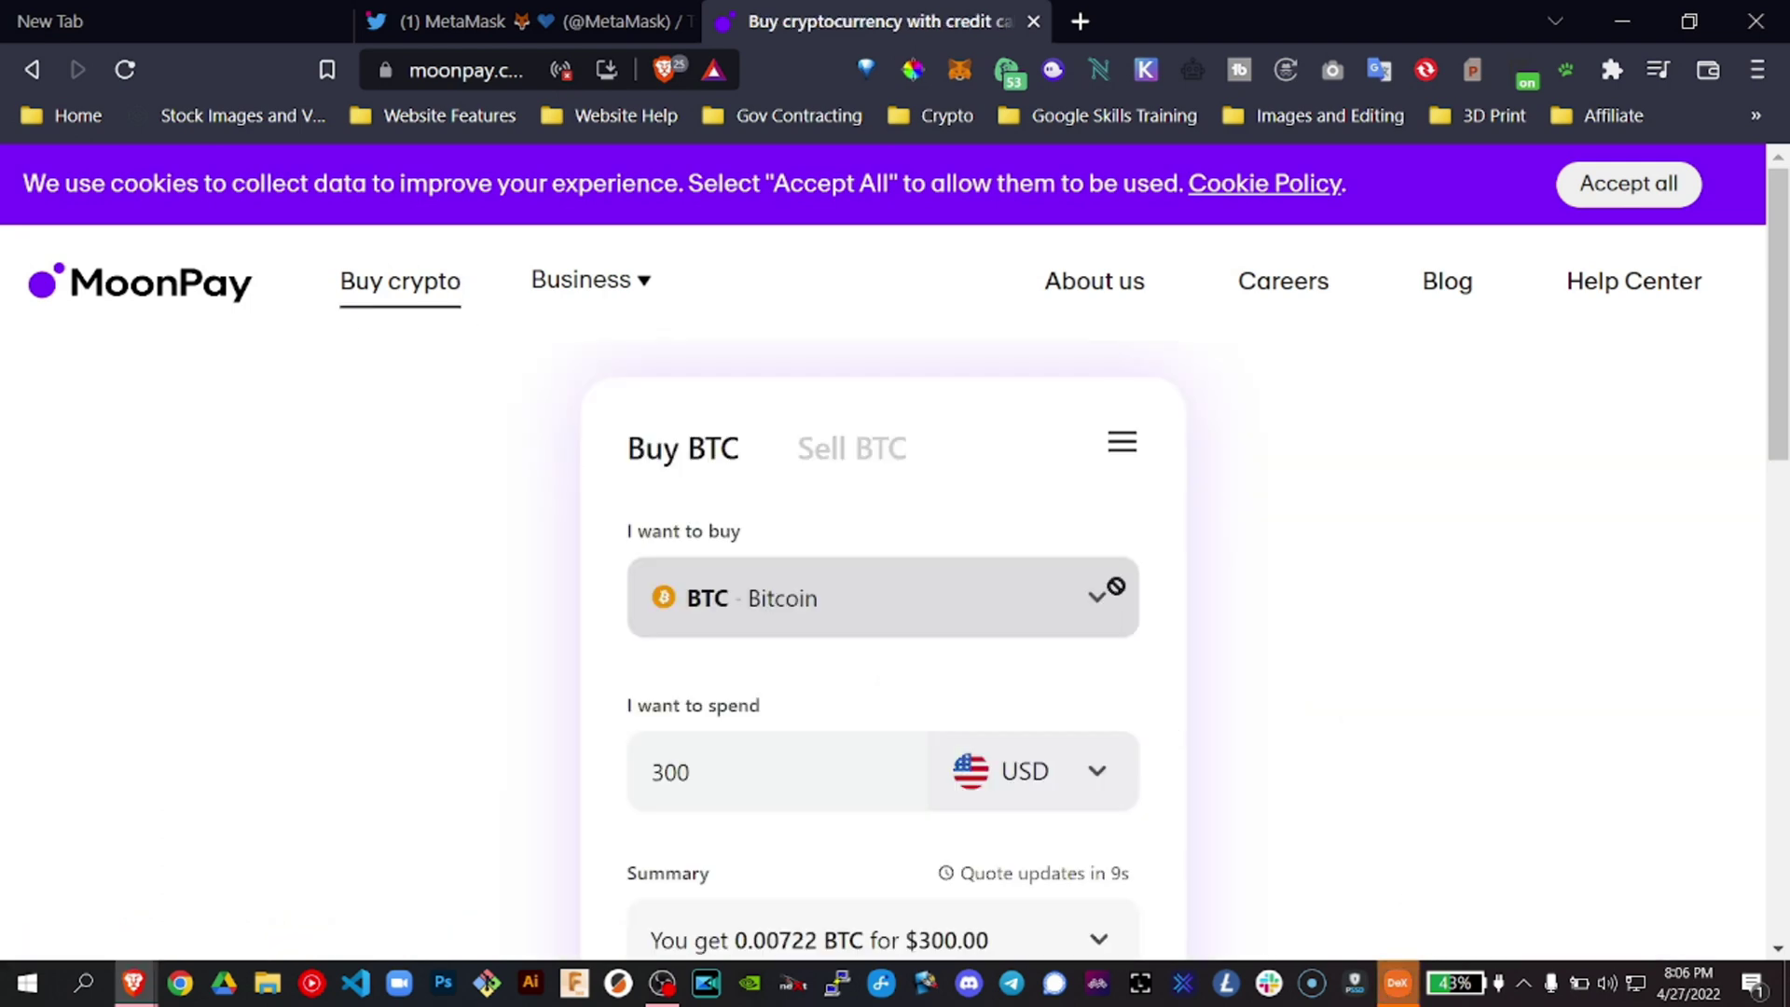
click(751, 588)
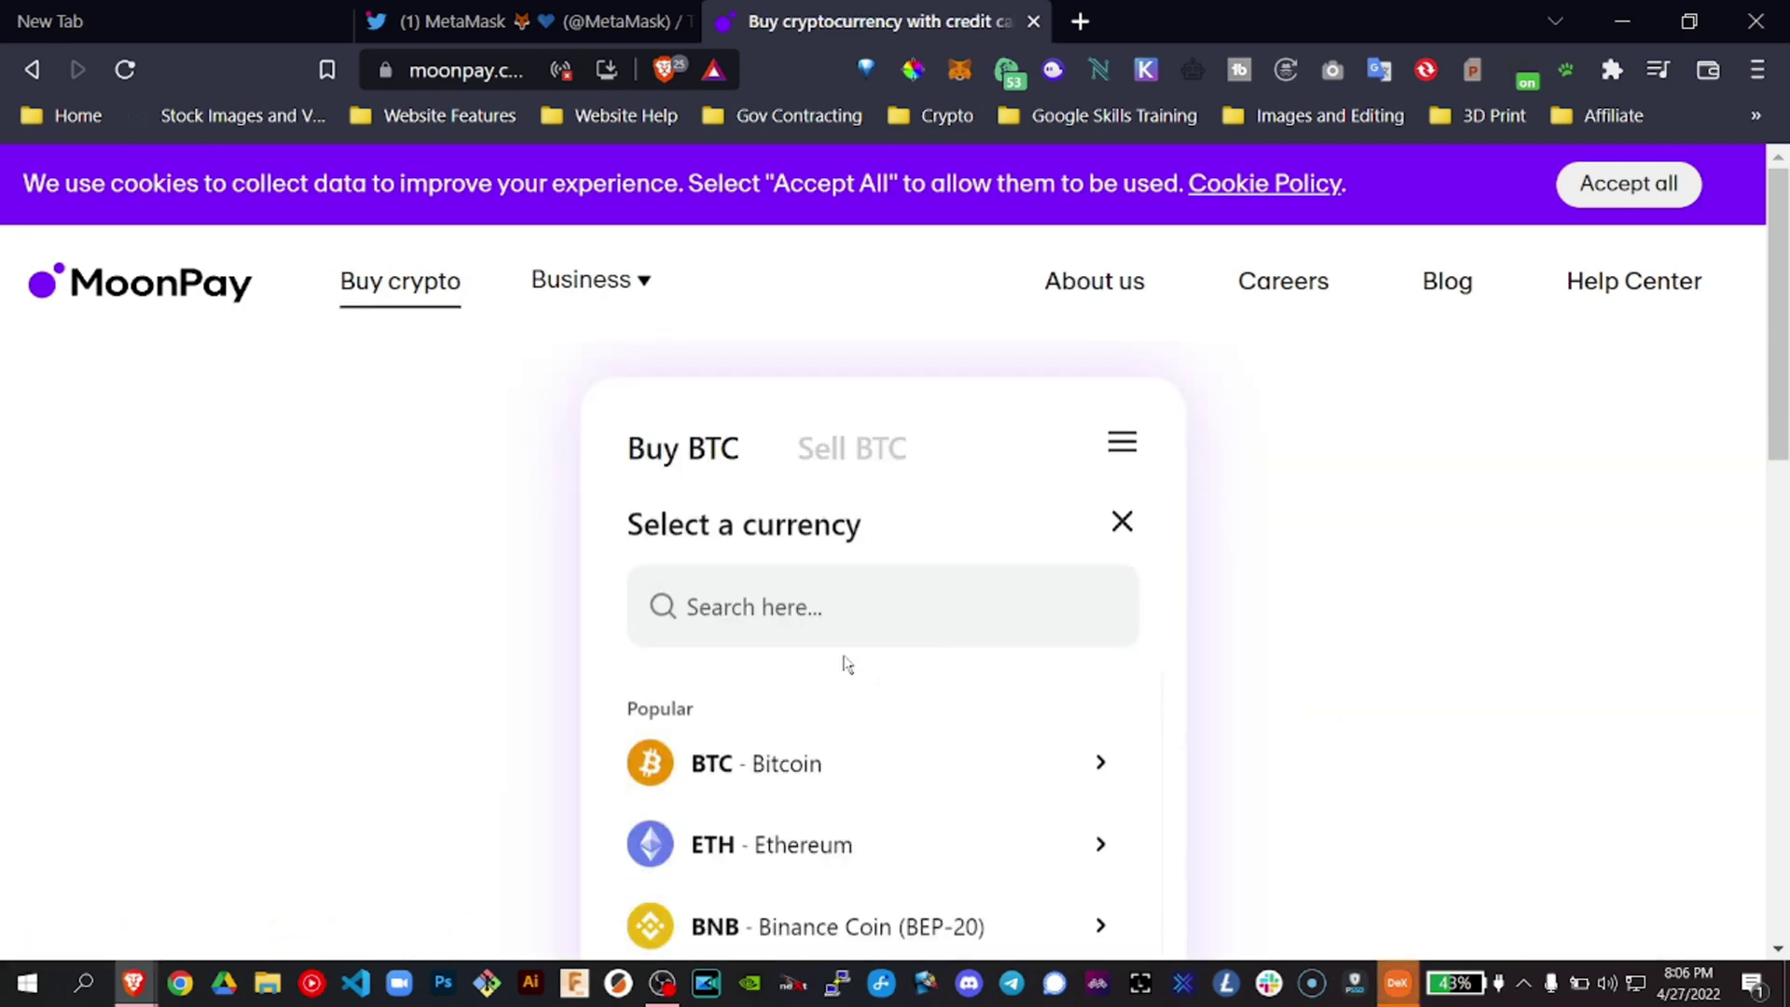
click(709, 853)
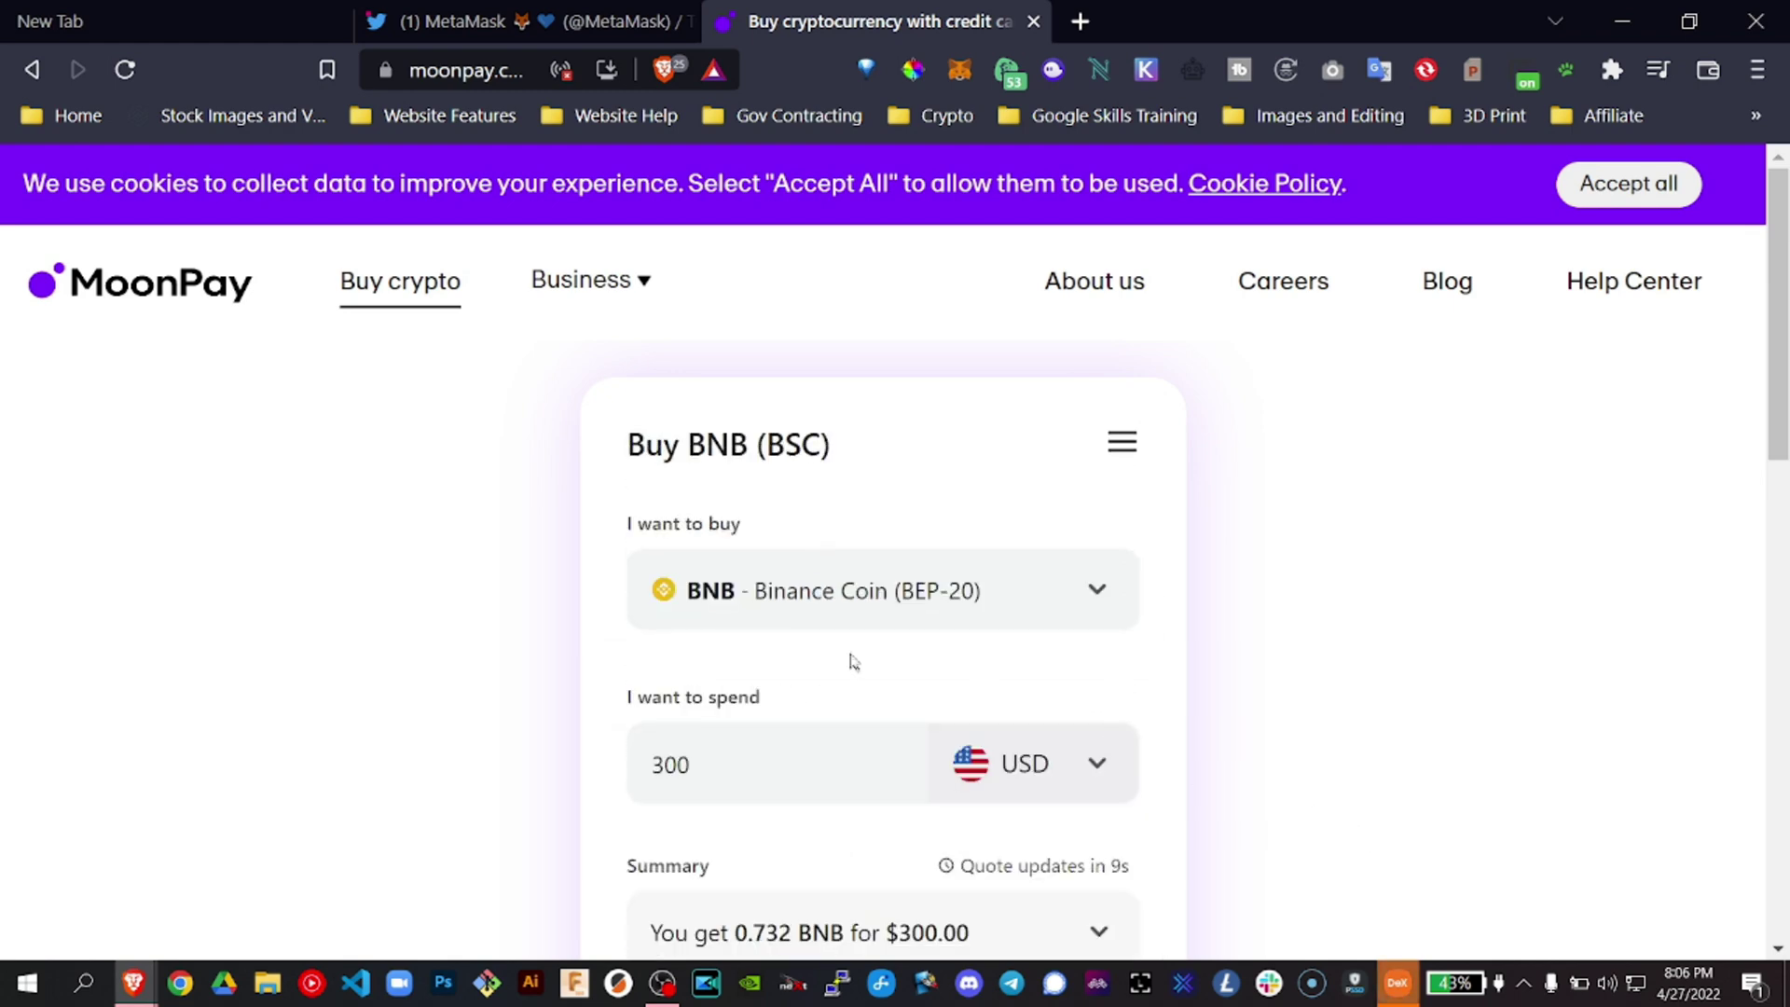
drag(662, 765, 576, 772)
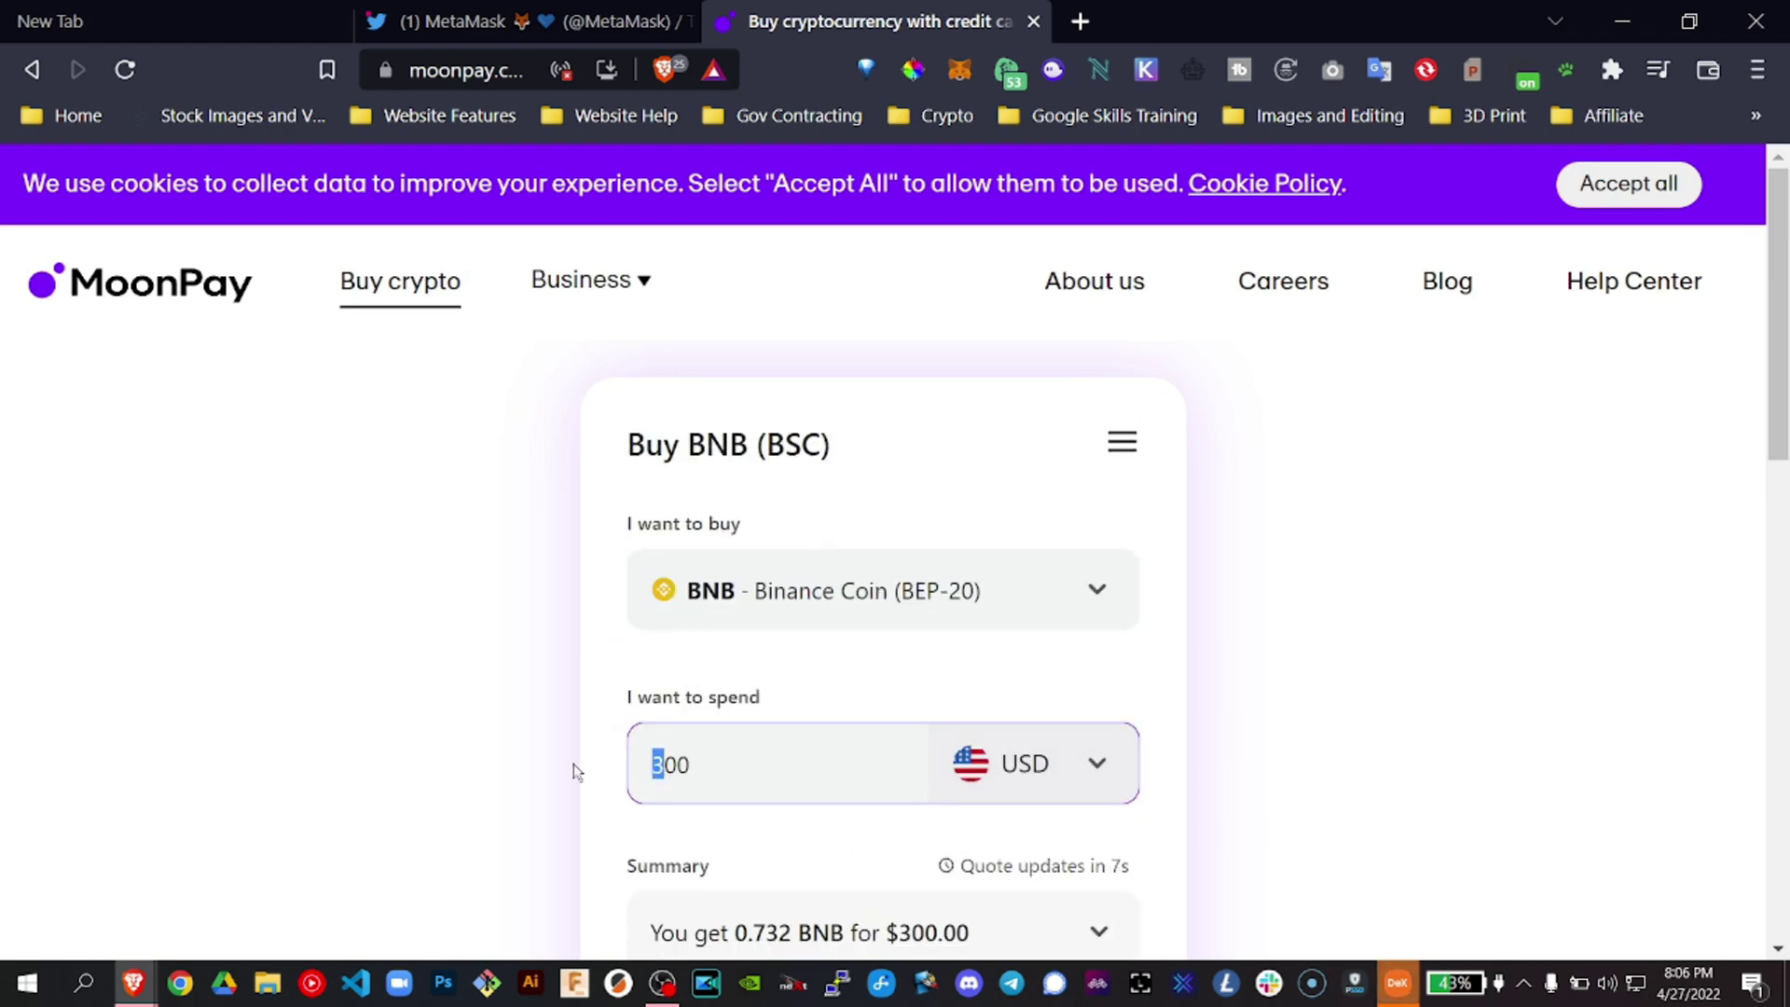
text(4)
scroll(1220, 699, down, 4)
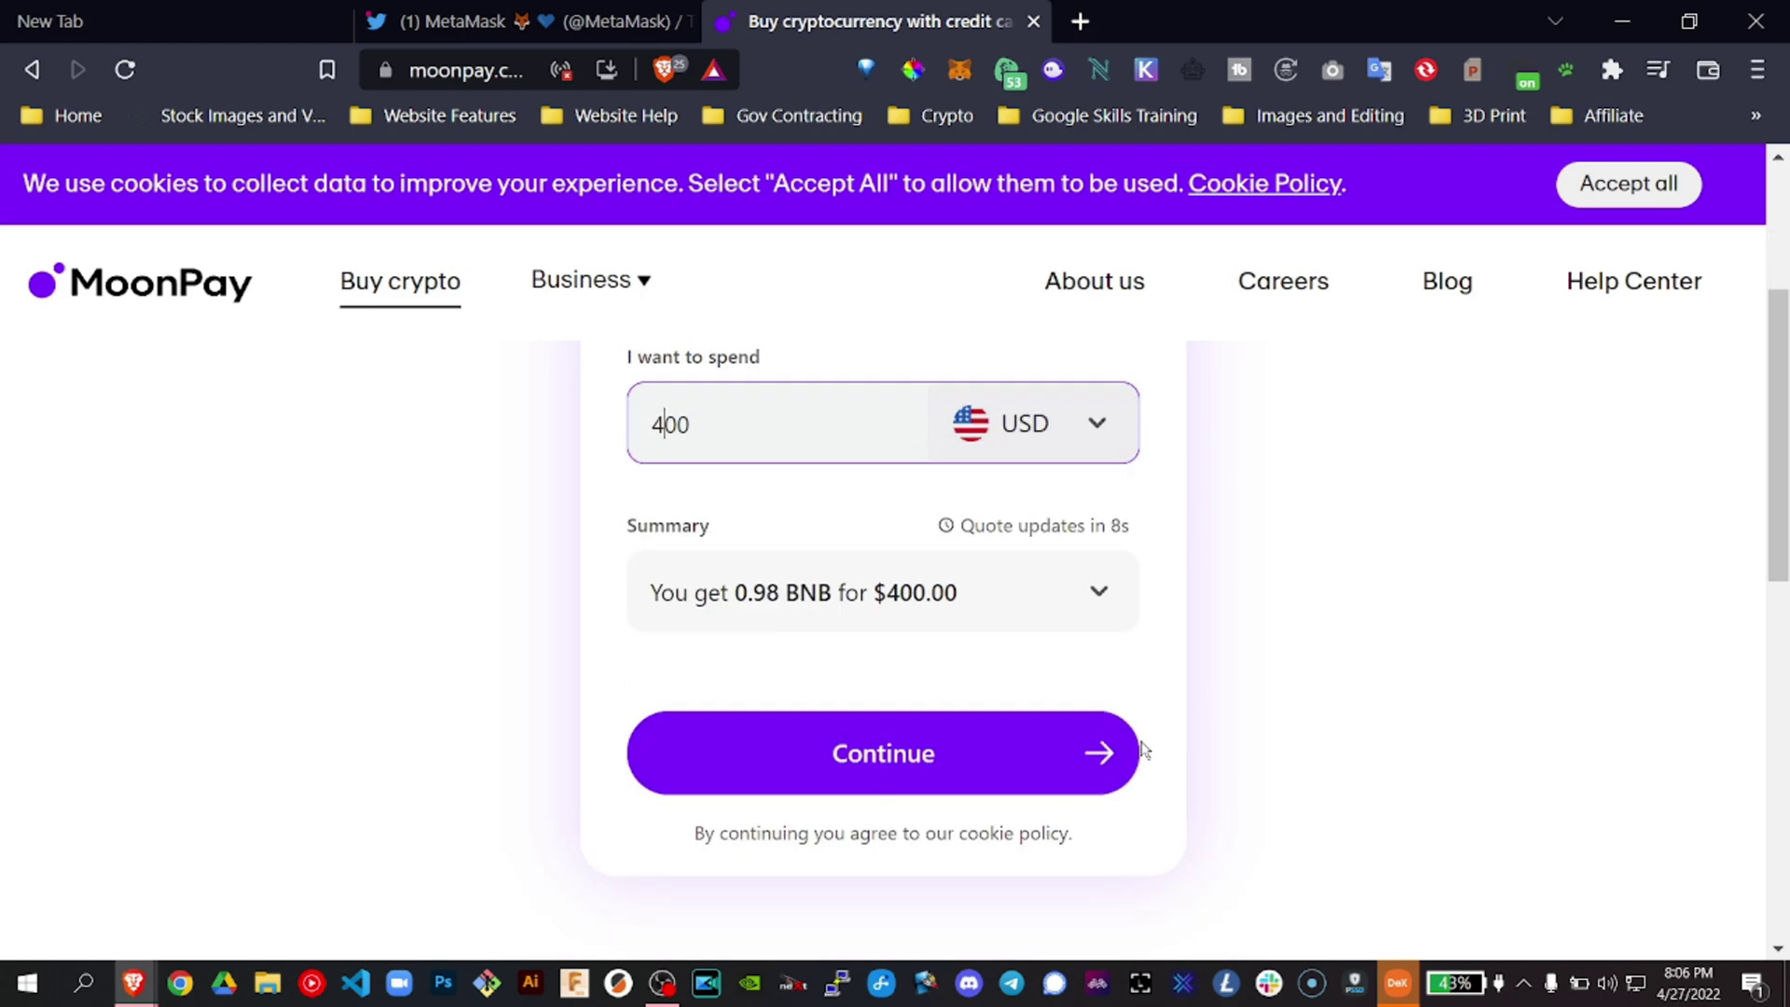
click(1101, 594)
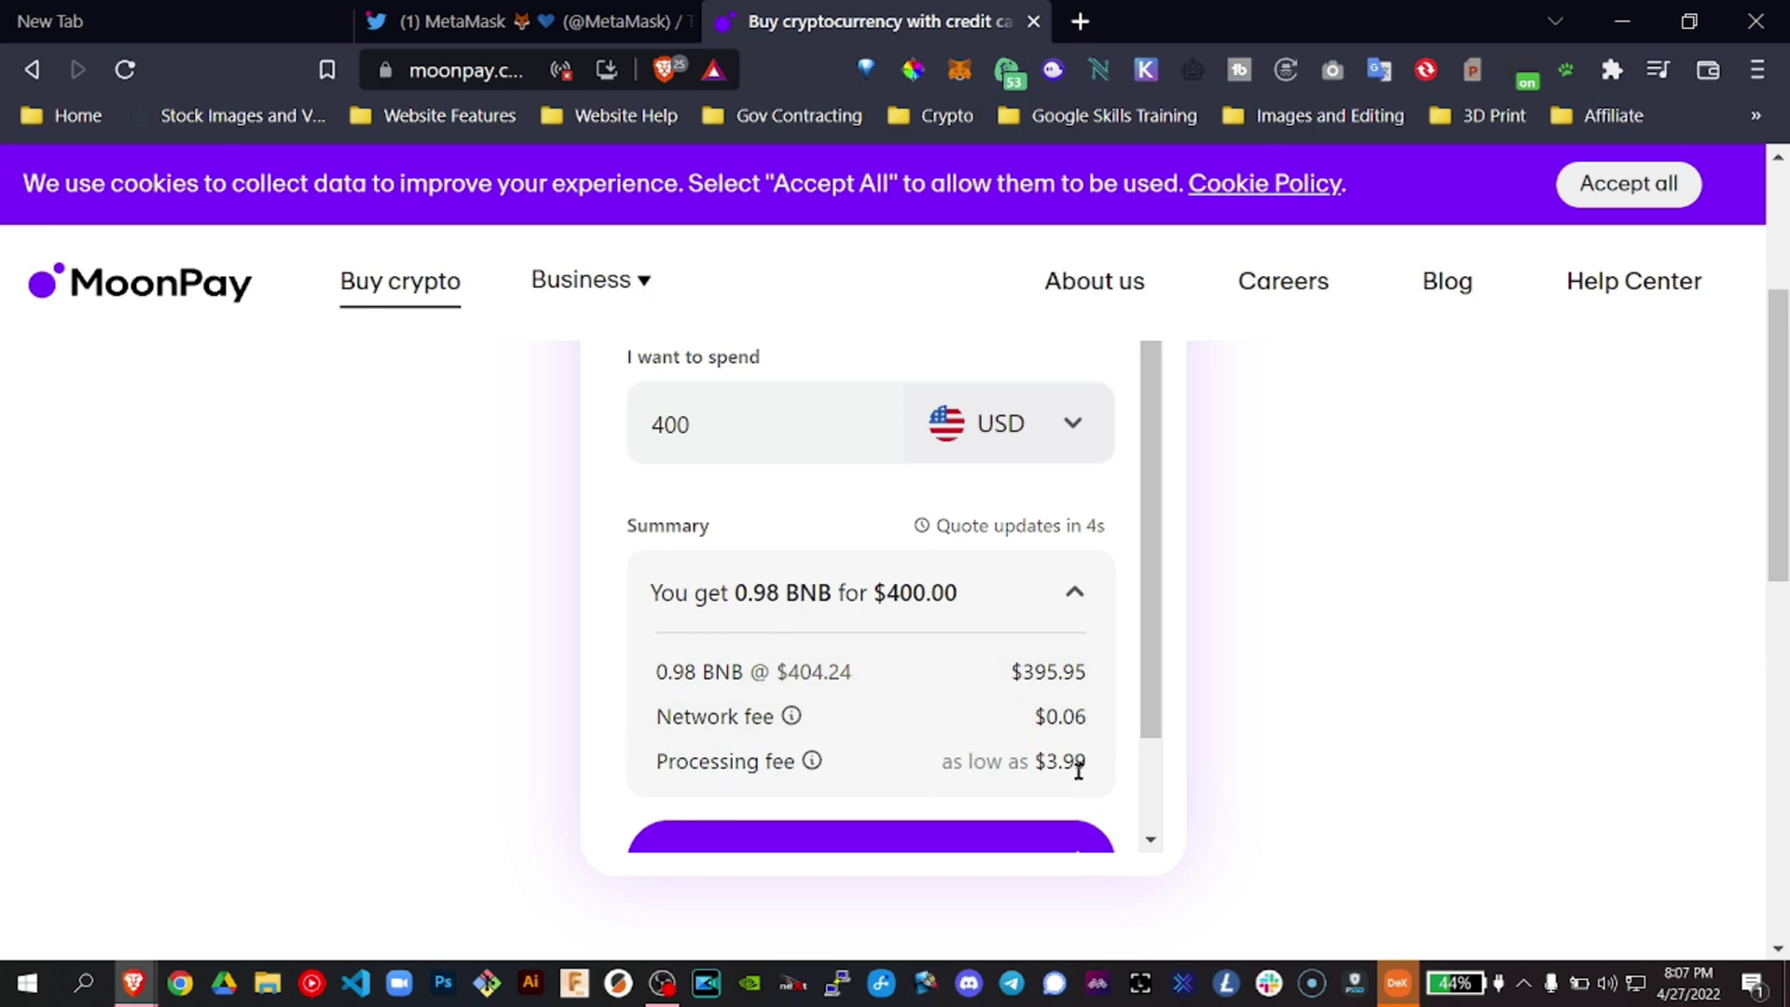
Step: Change the website spend to $10,000, quoting 24.468 BNB with processing fee from $99.01
scroll(1054, 718, down, 2)
scroll(1040, 640, up, 2)
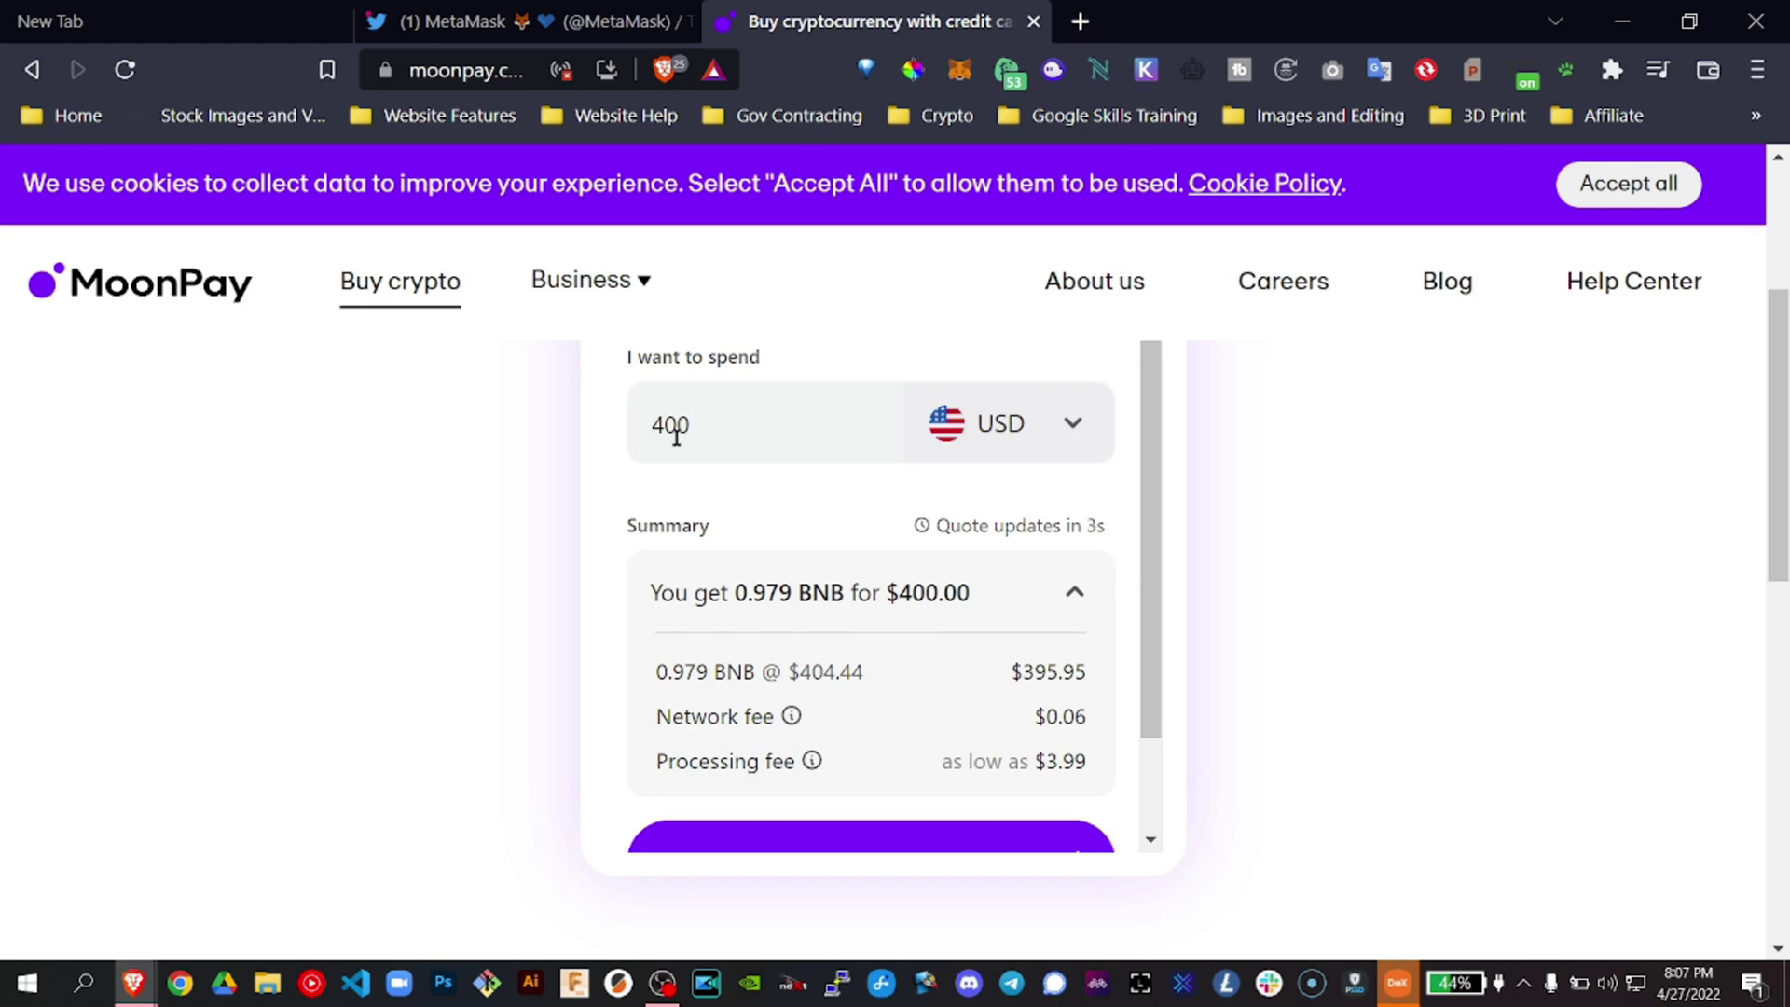
drag(663, 424, 588, 421)
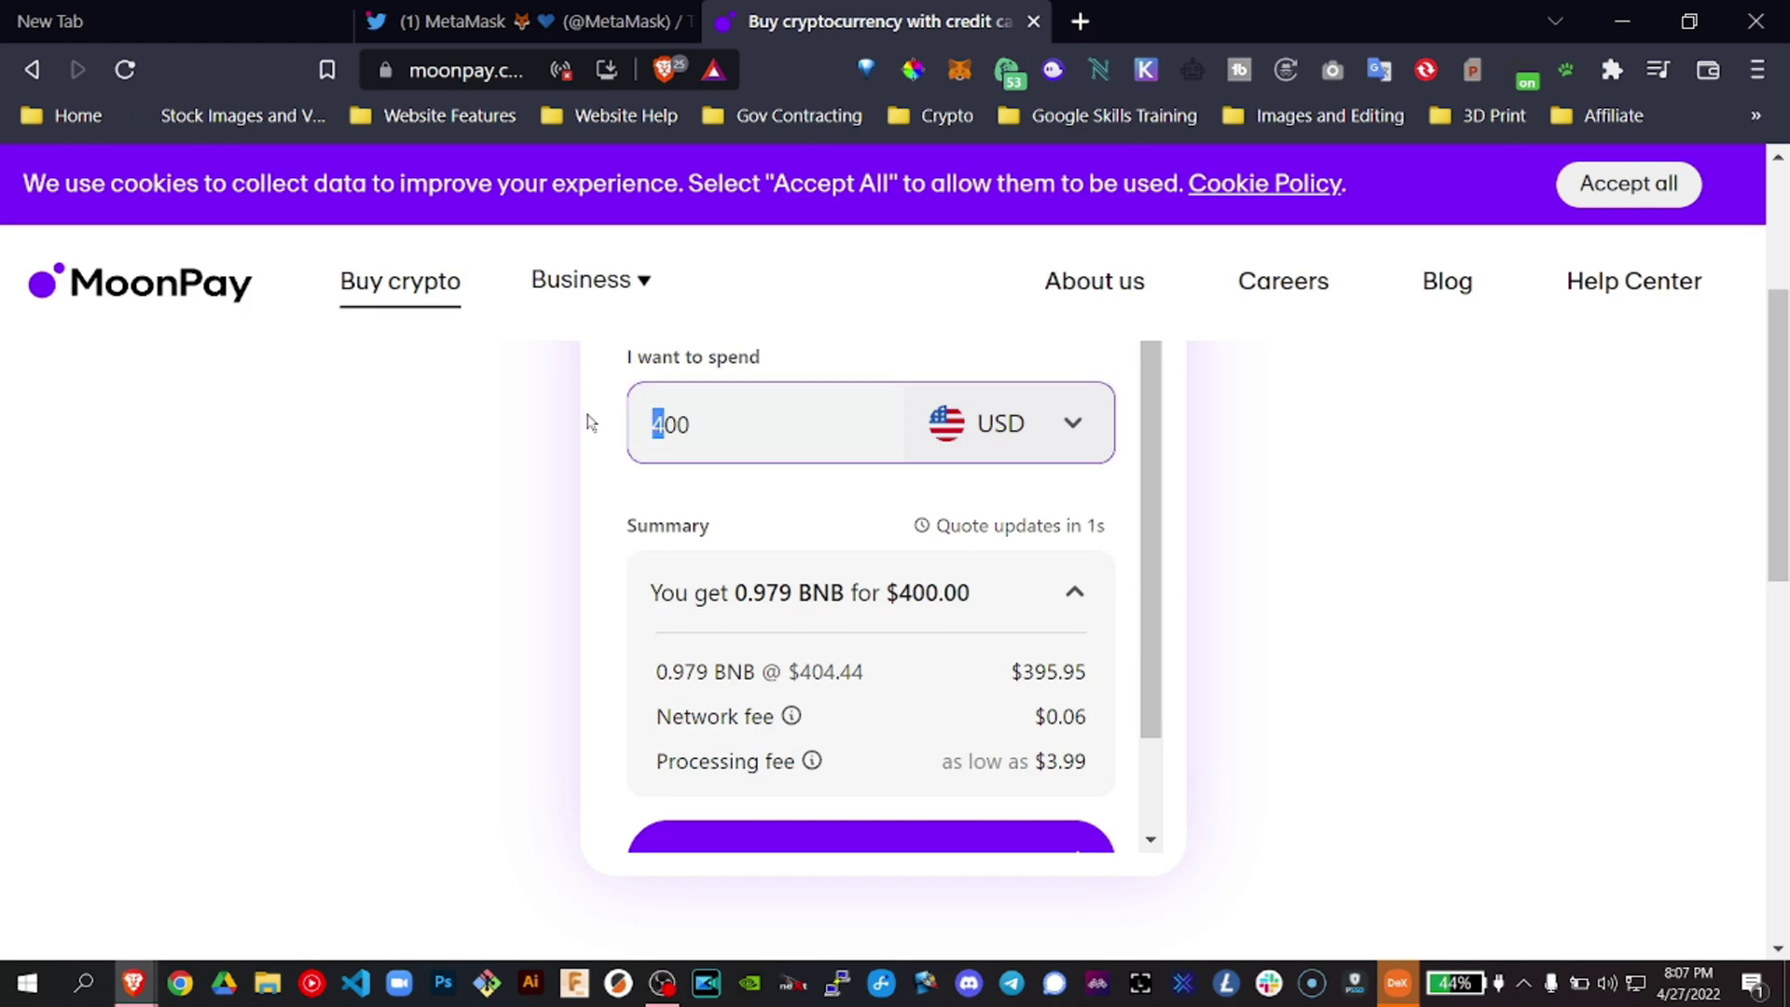
text(10)
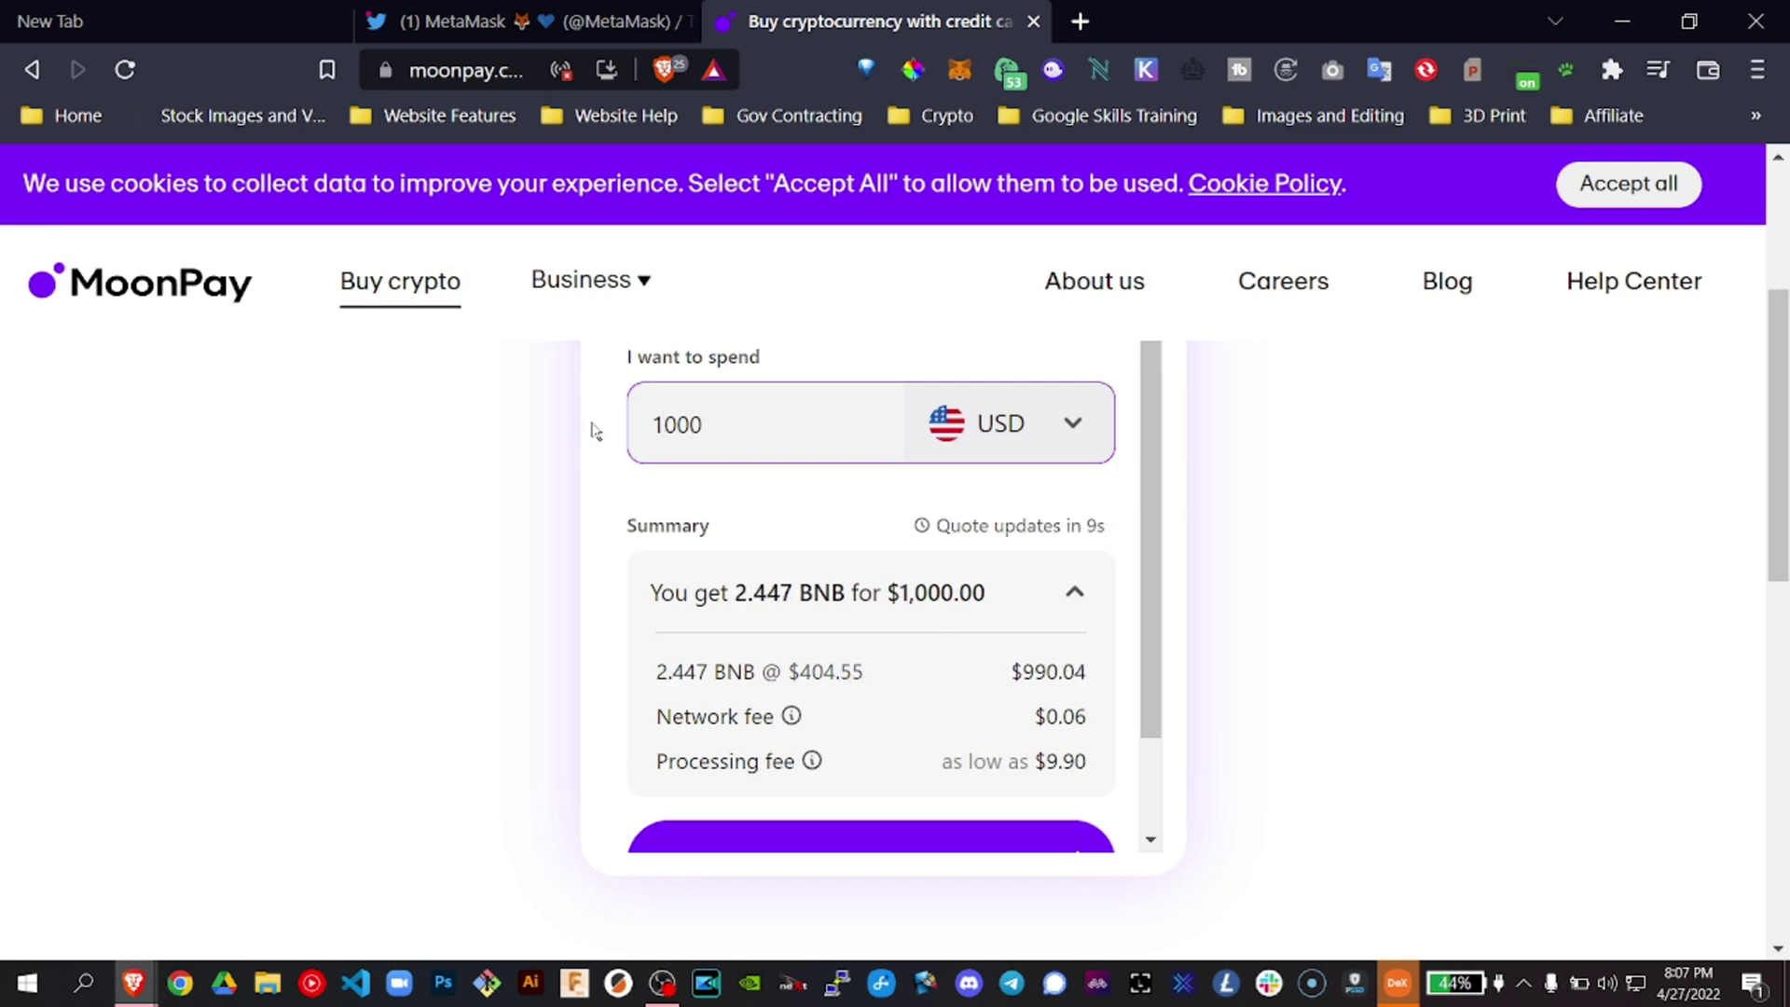
text(0)
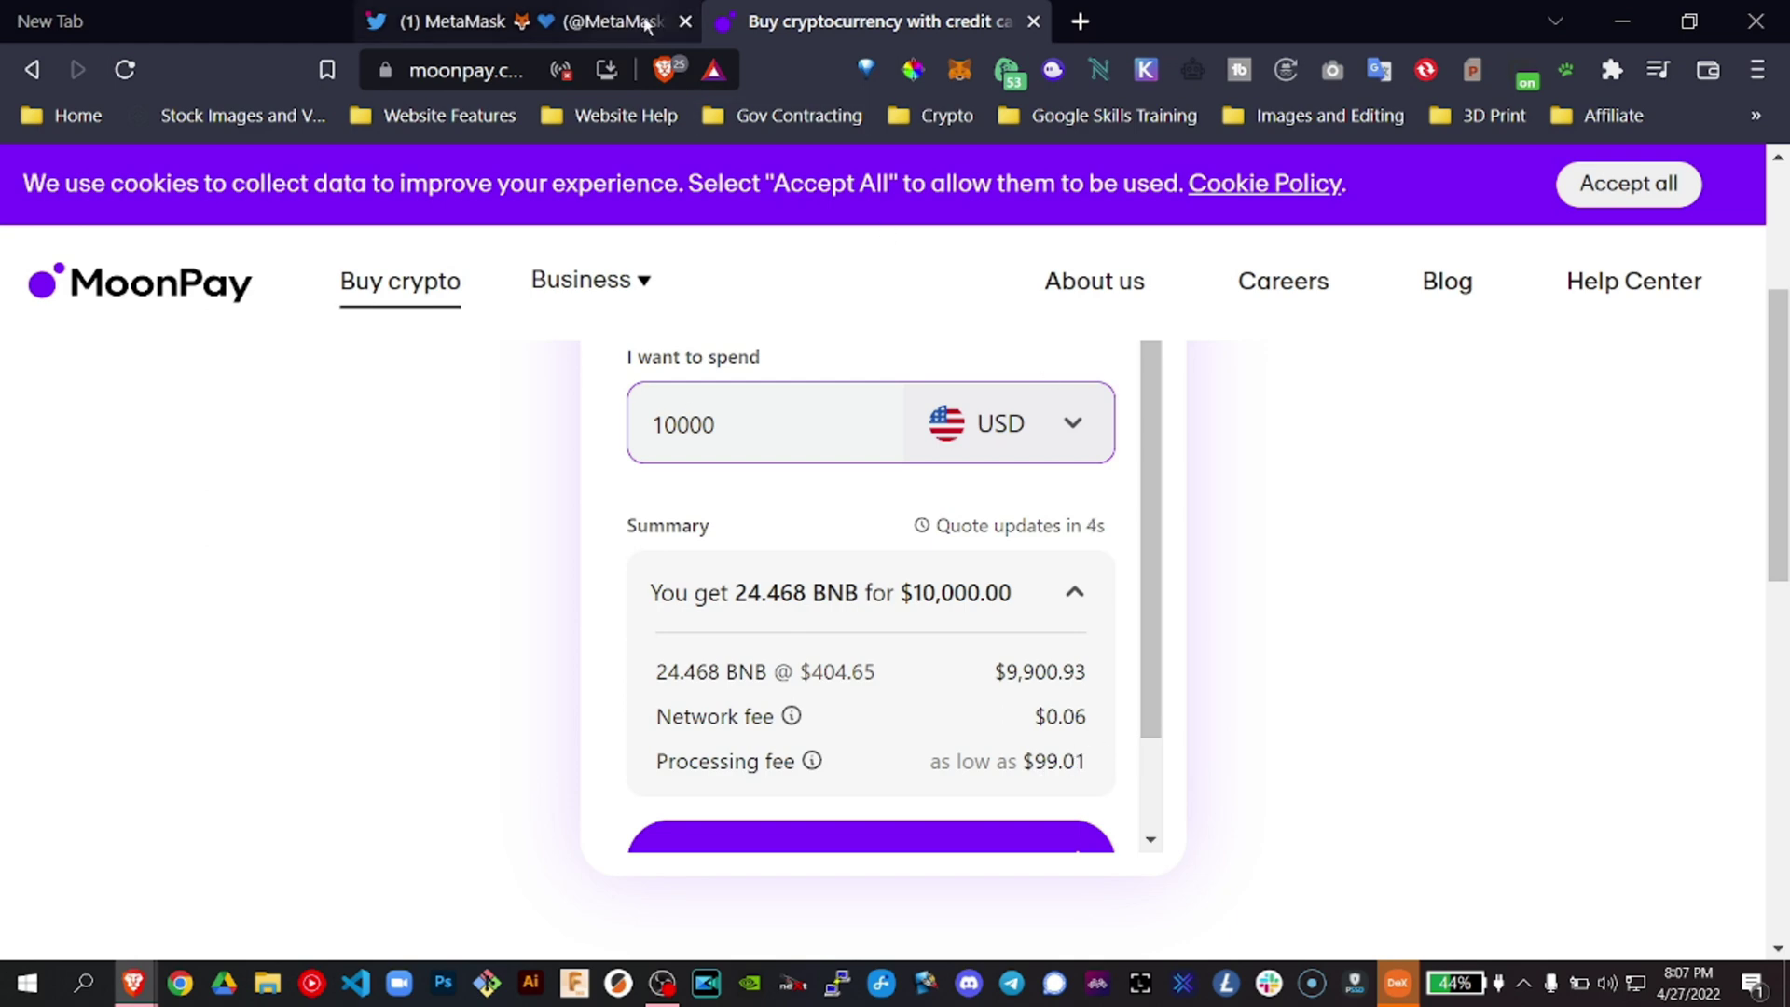
scroll(955, 598, up, 3)
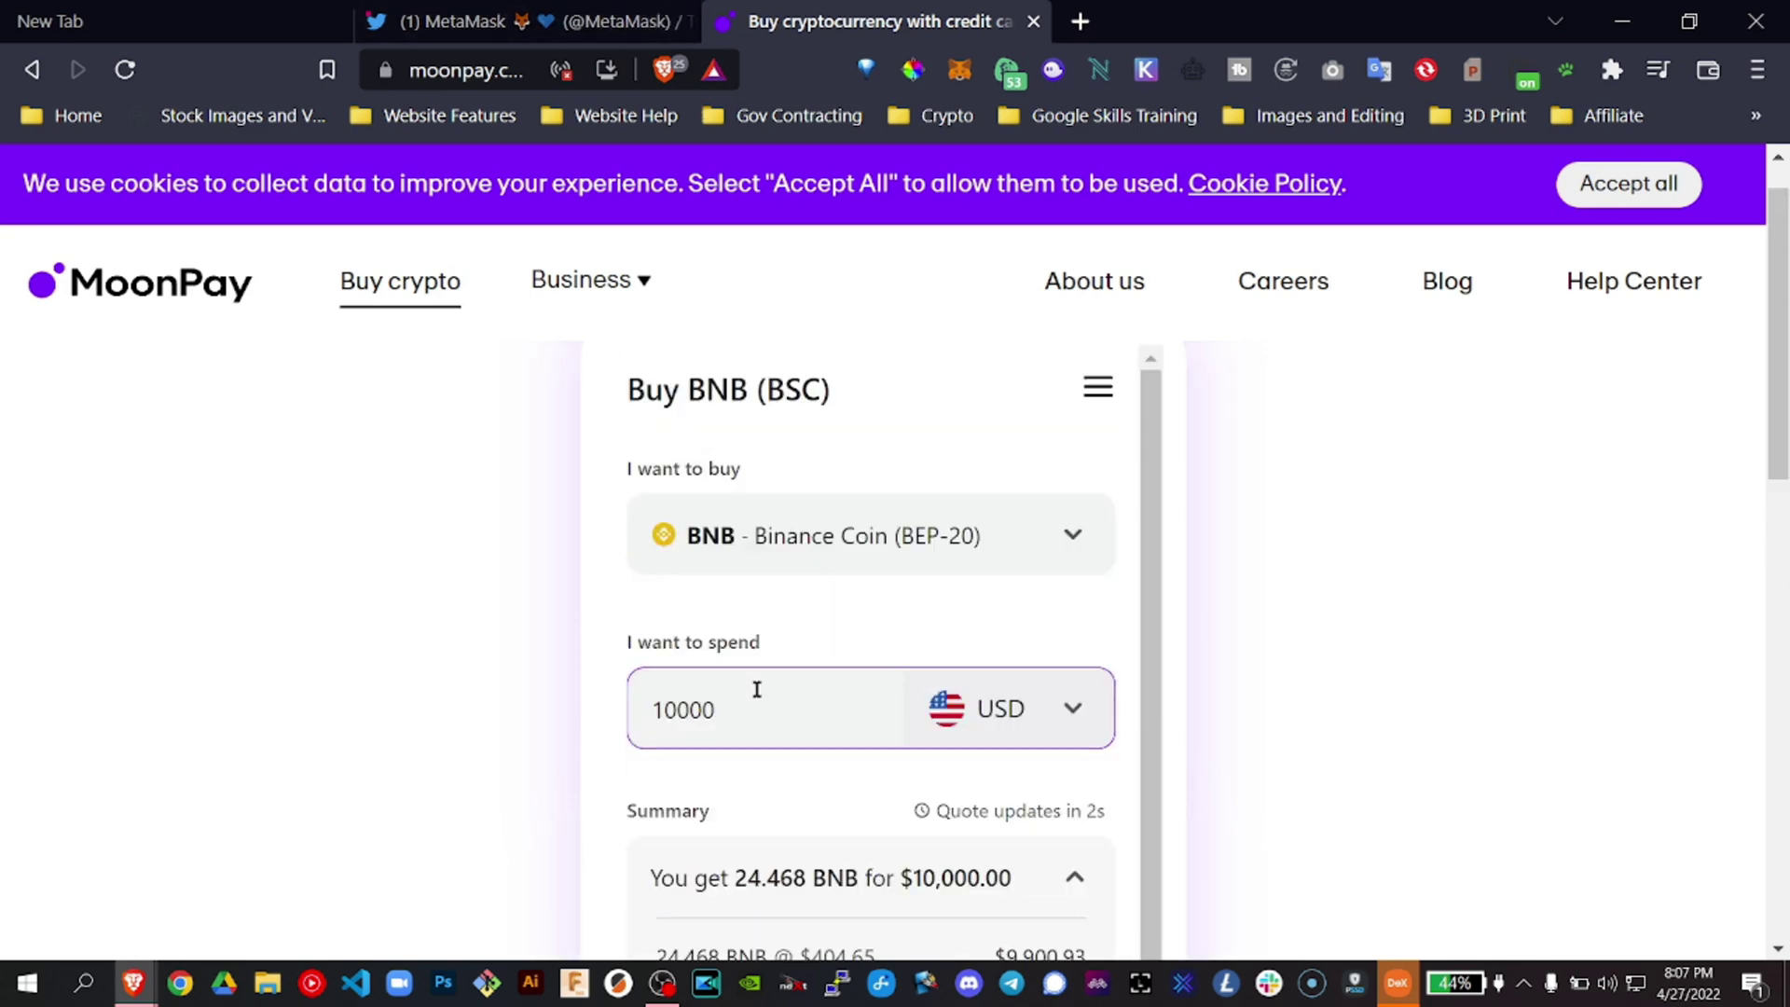
click(542, 35)
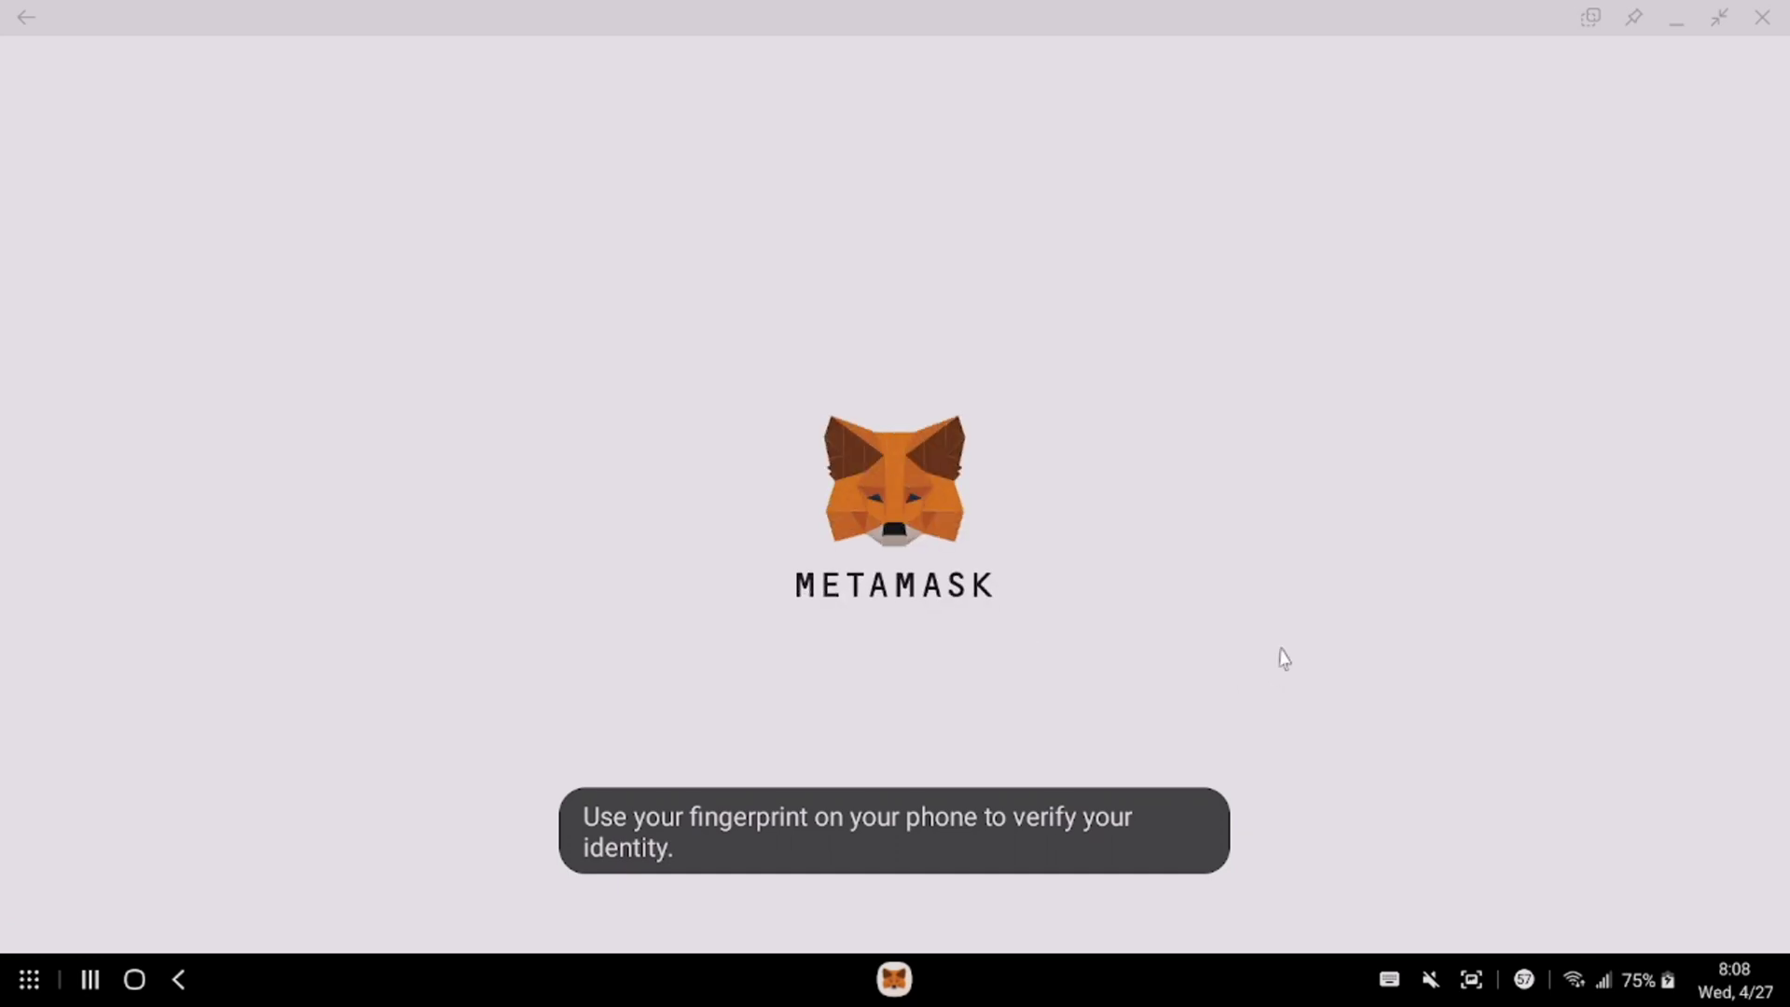
Step: Return to the wallet overview and start a new BNB purchase through MoonPay
click(480, 578)
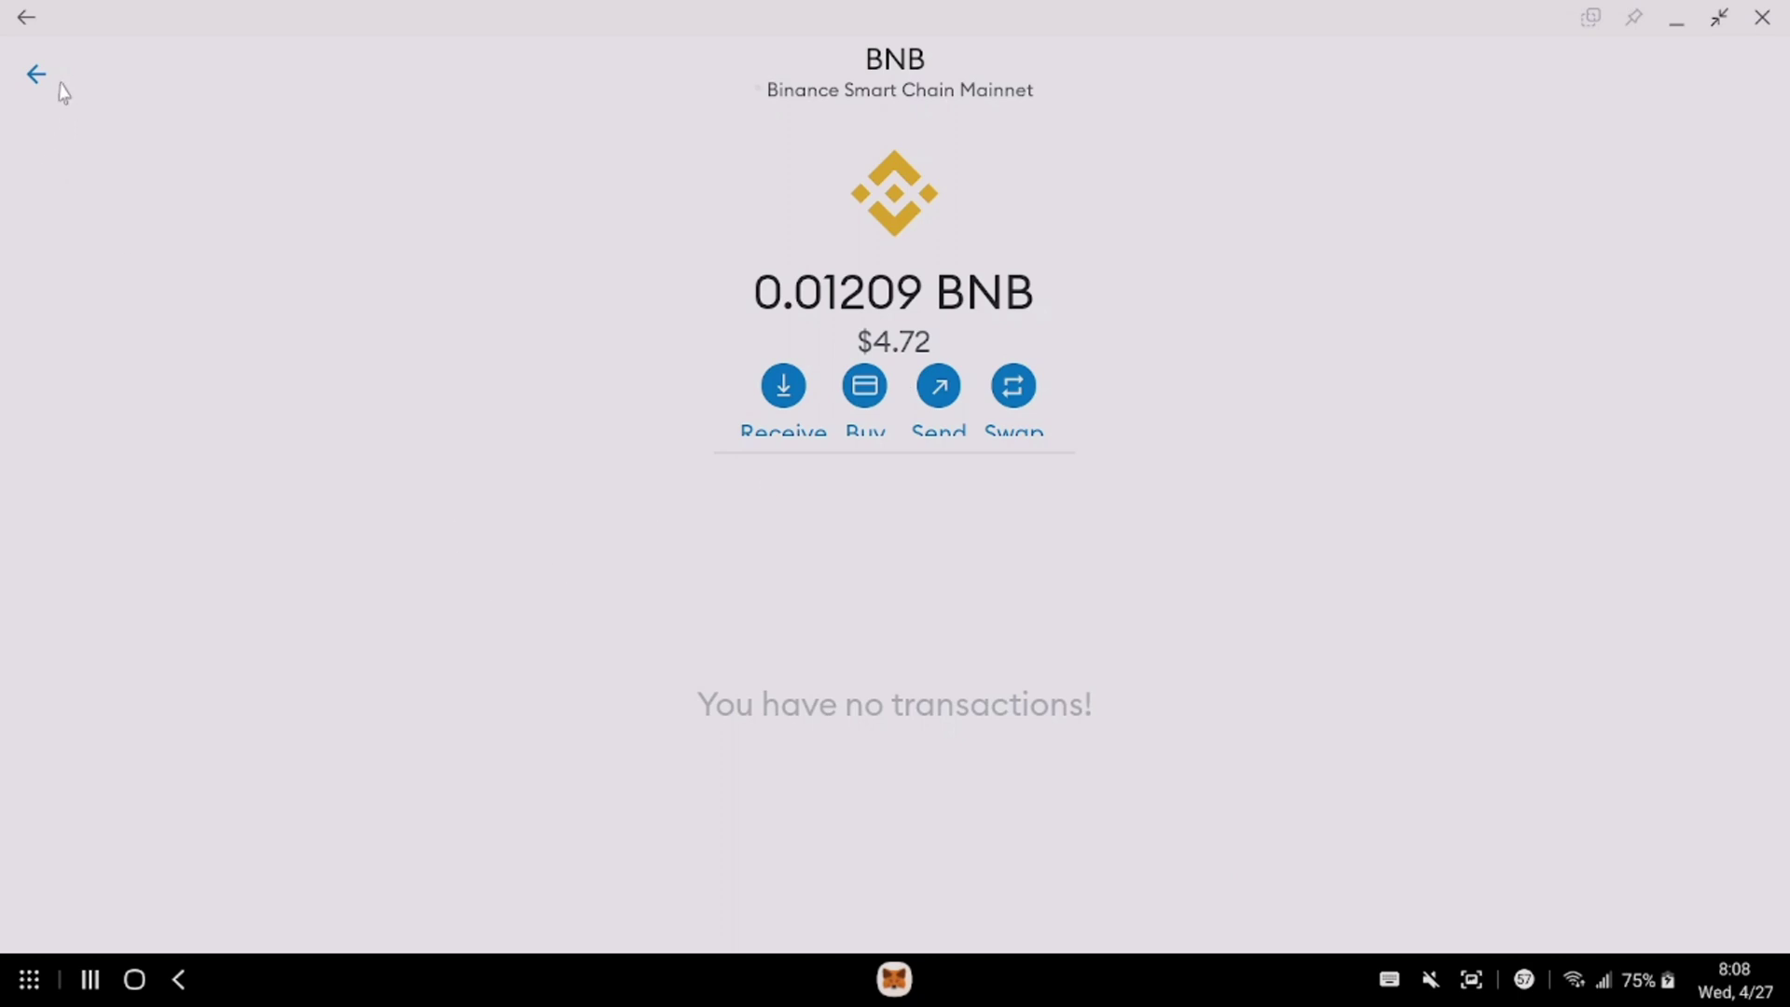
click(49, 84)
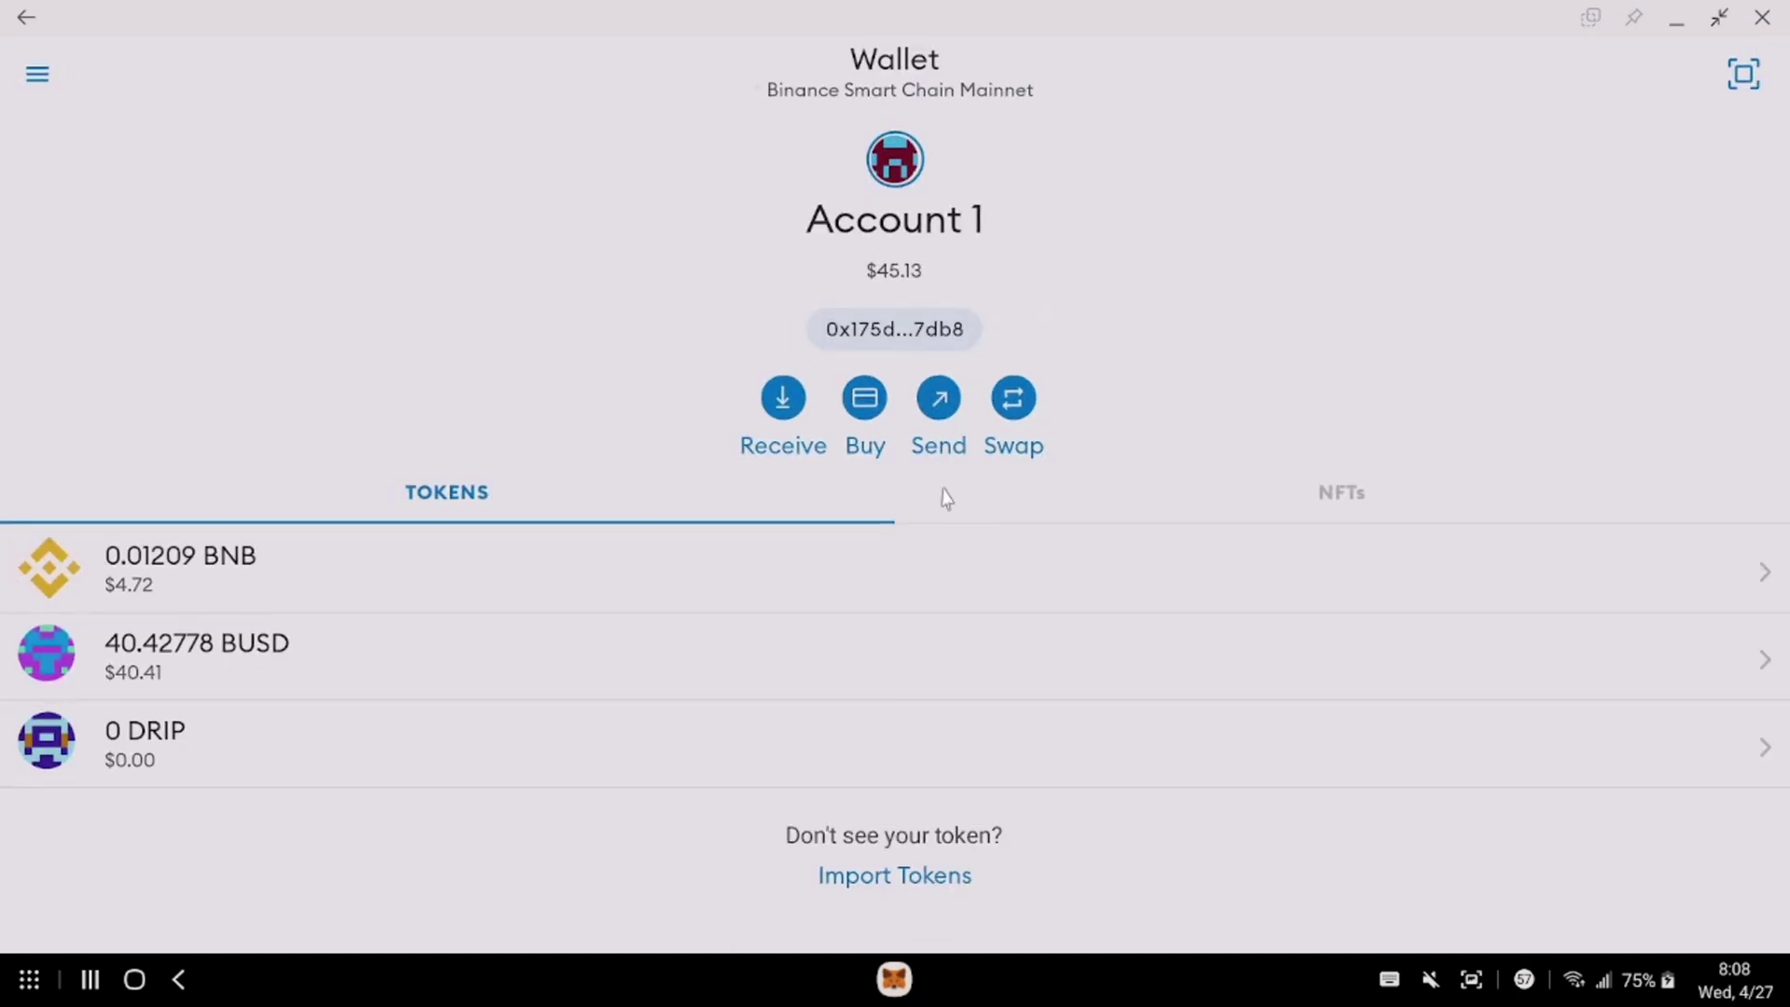
click(864, 405)
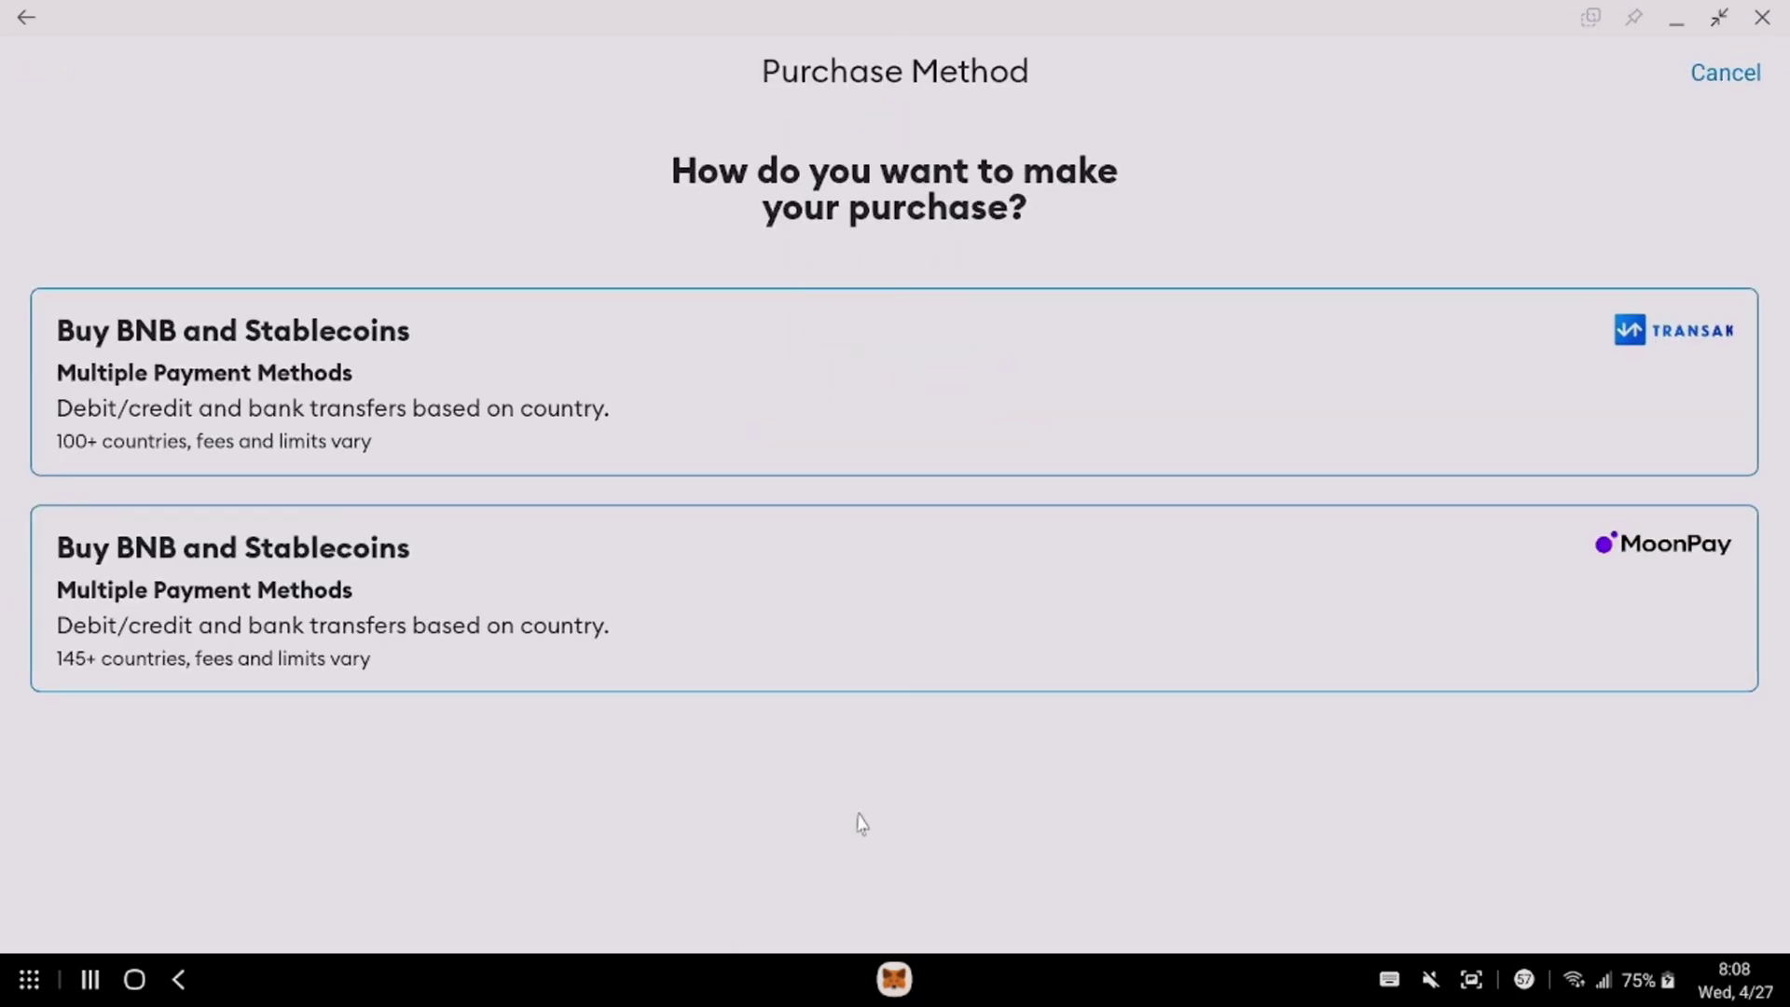
click(995, 634)
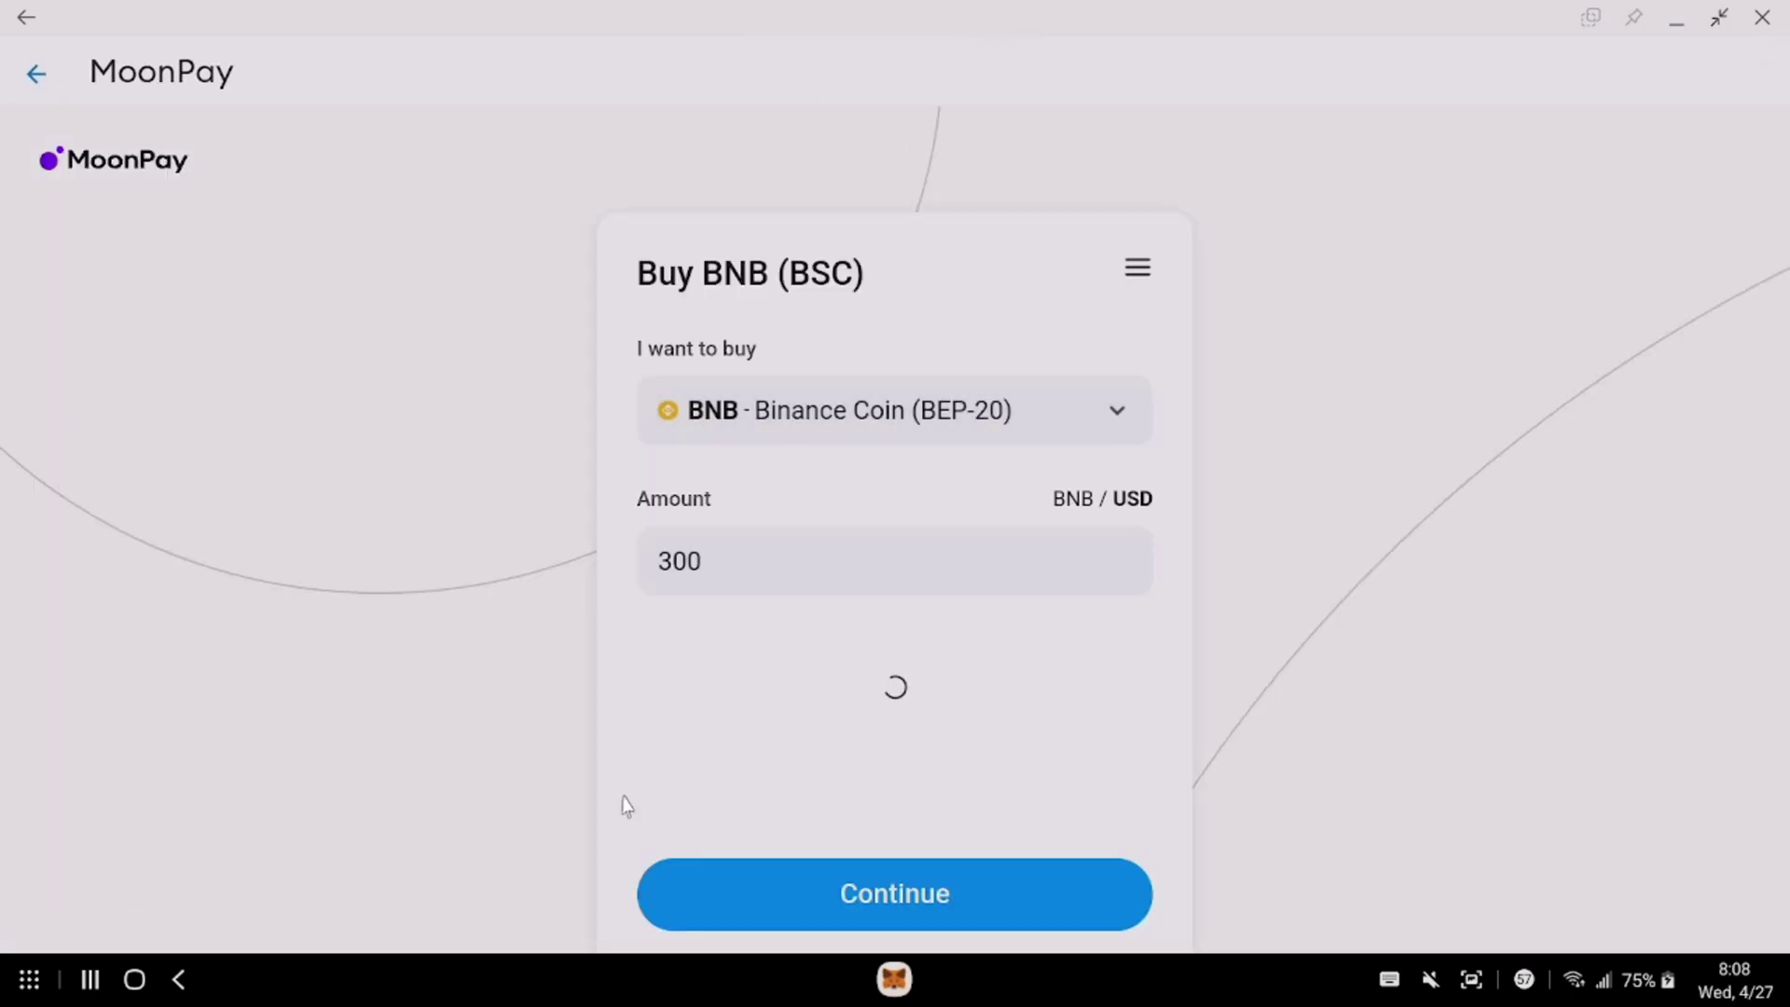
Step: Set the in-wallet amount to $10,000: 24.24 BNB with a $196.08 processing fee
drag(677, 561, 555, 559)
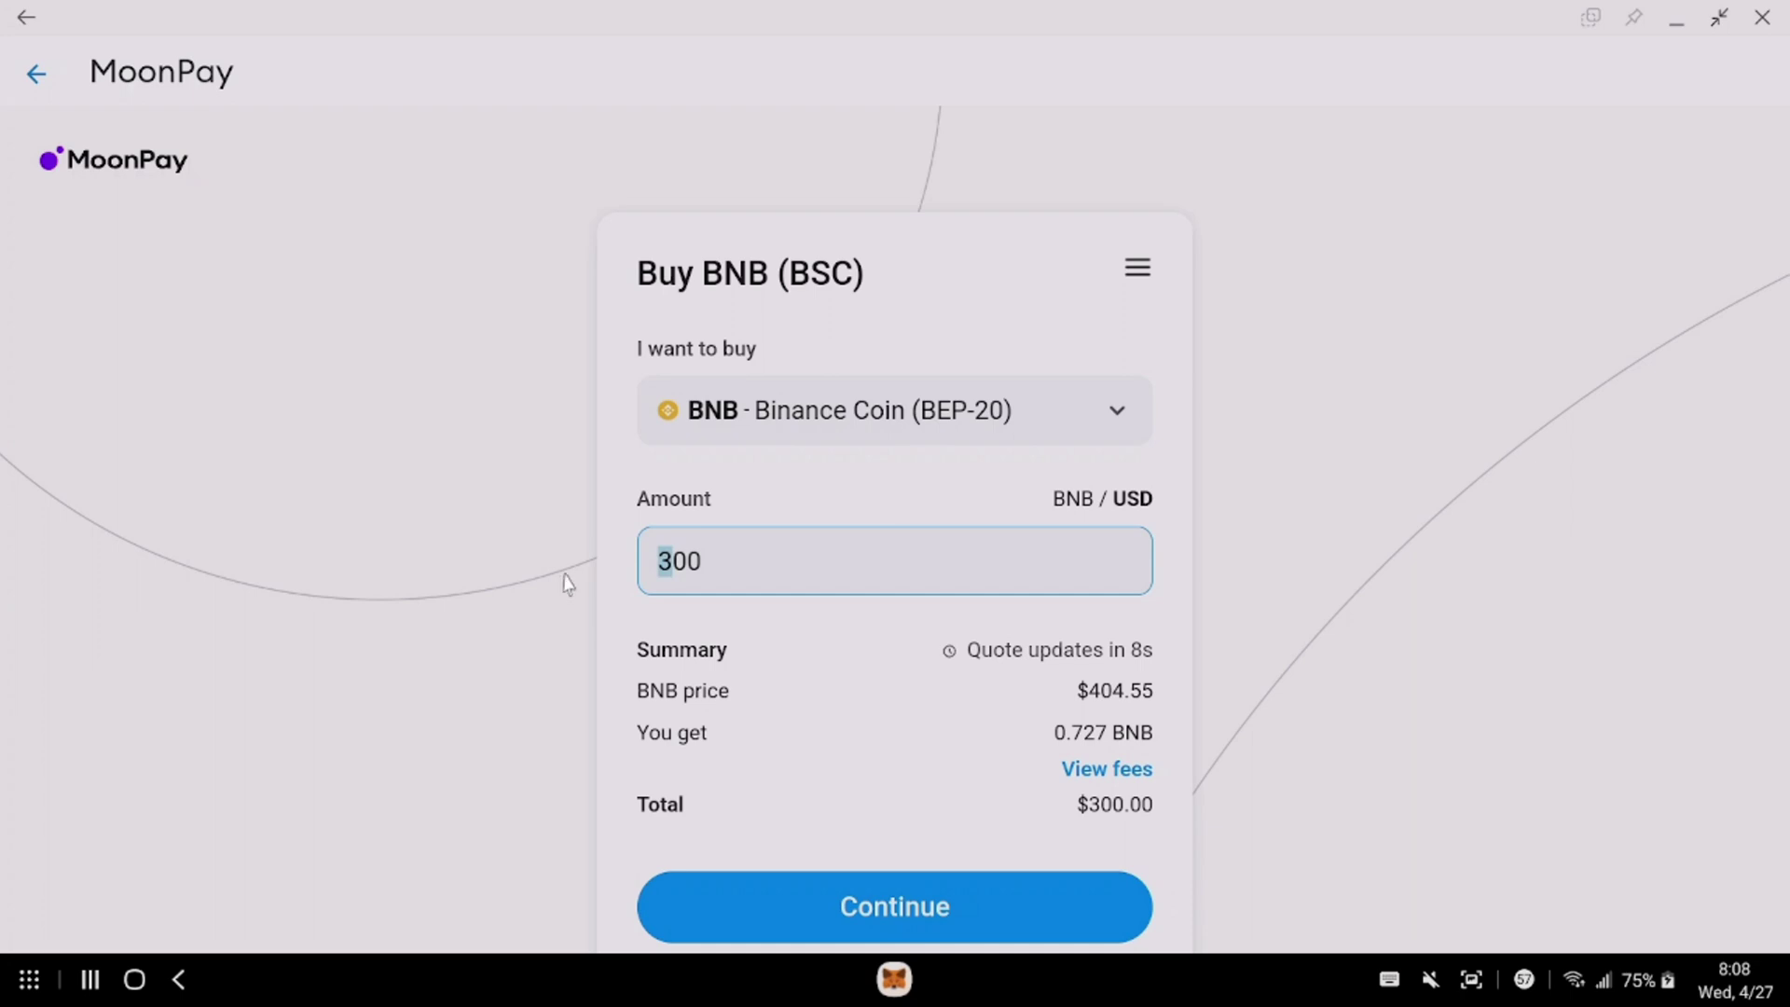
text(10000)
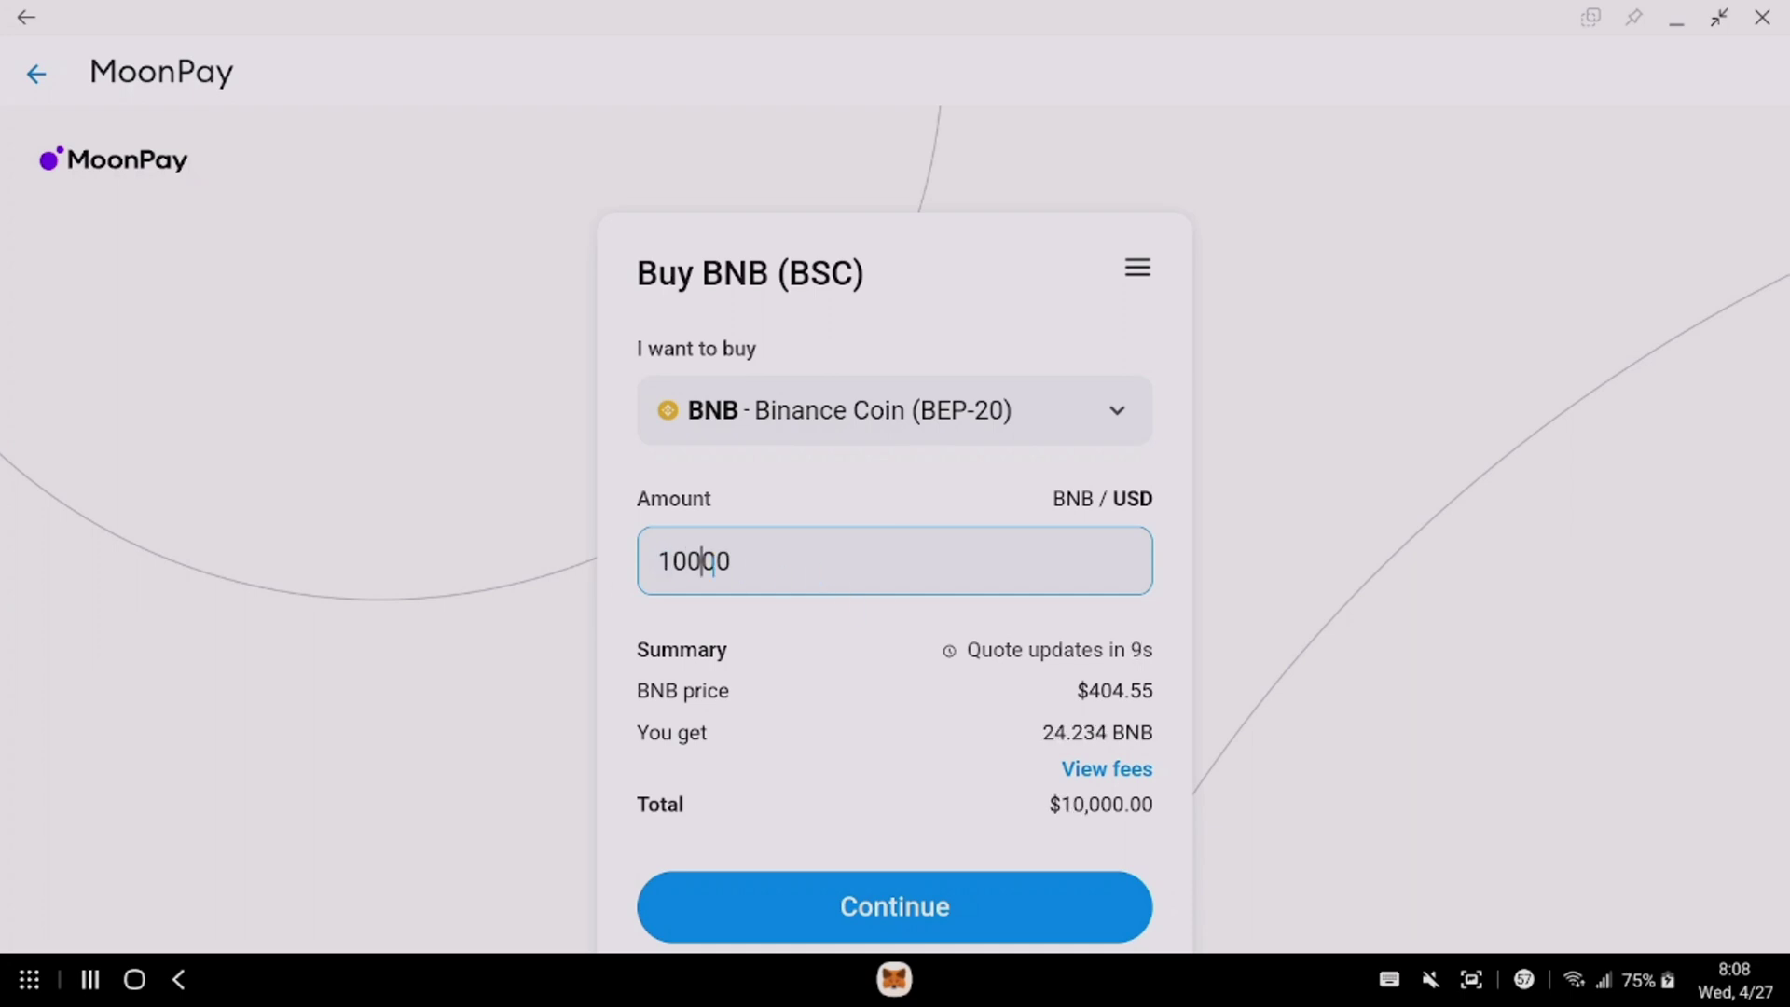
click(1125, 772)
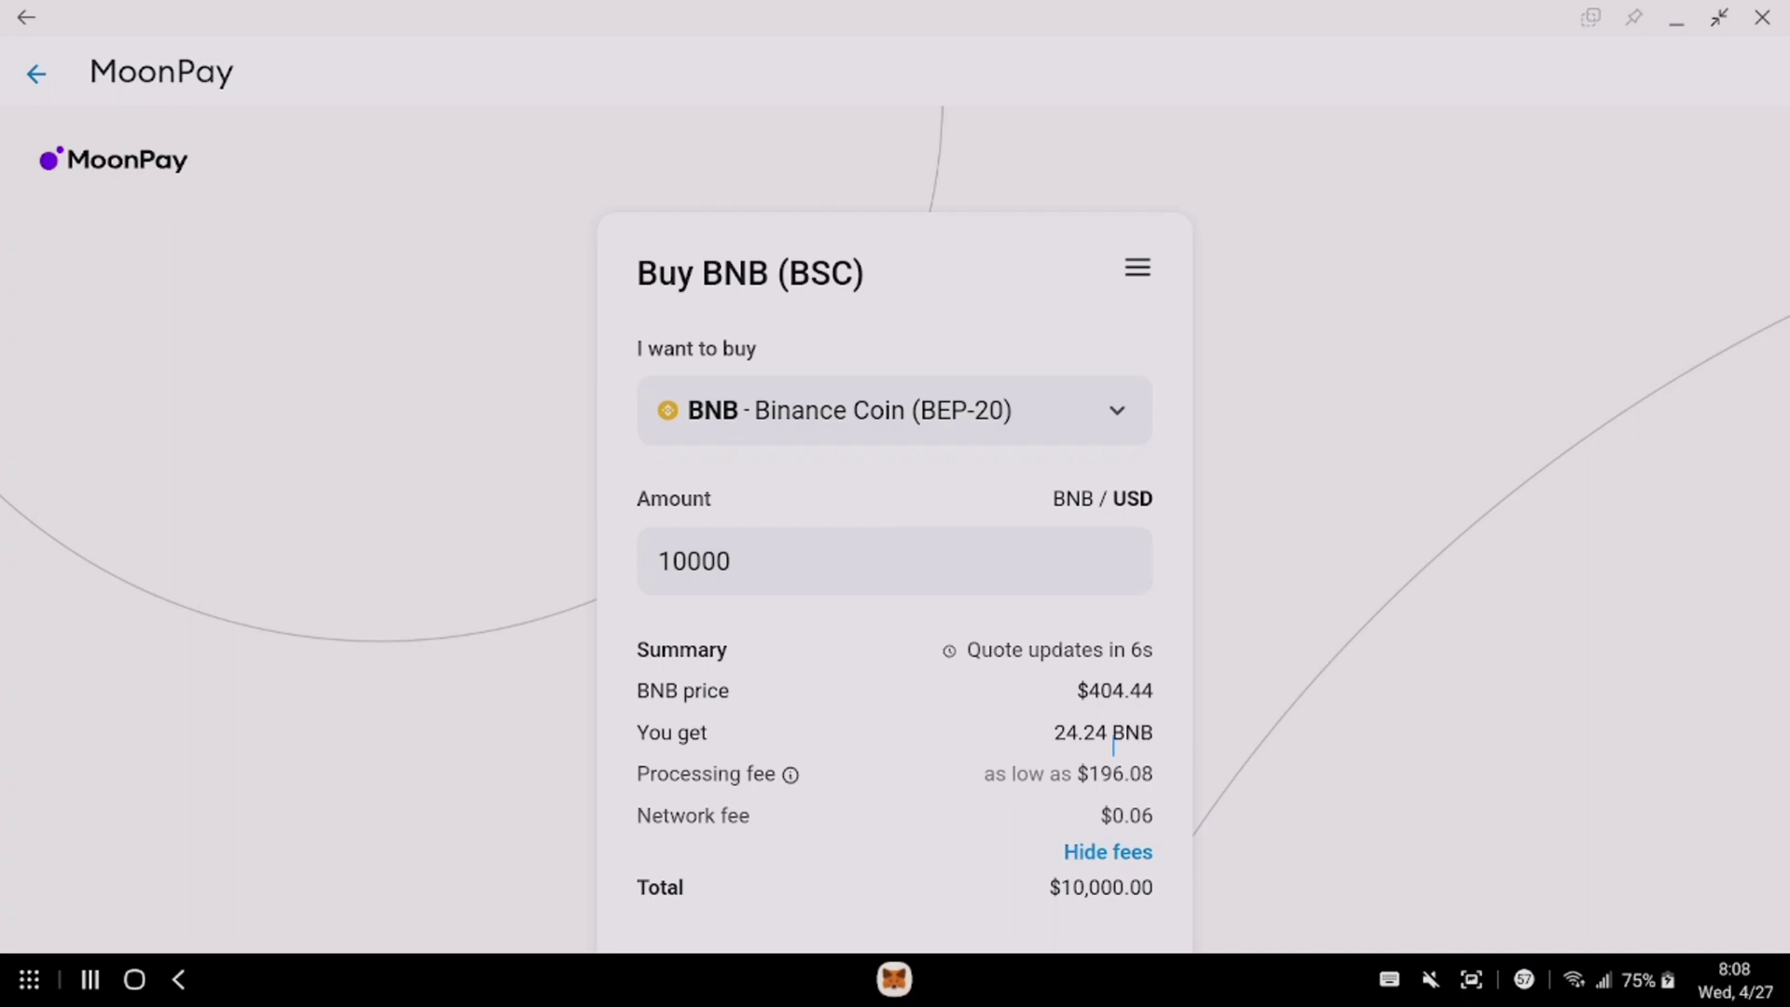
click(37, 75)
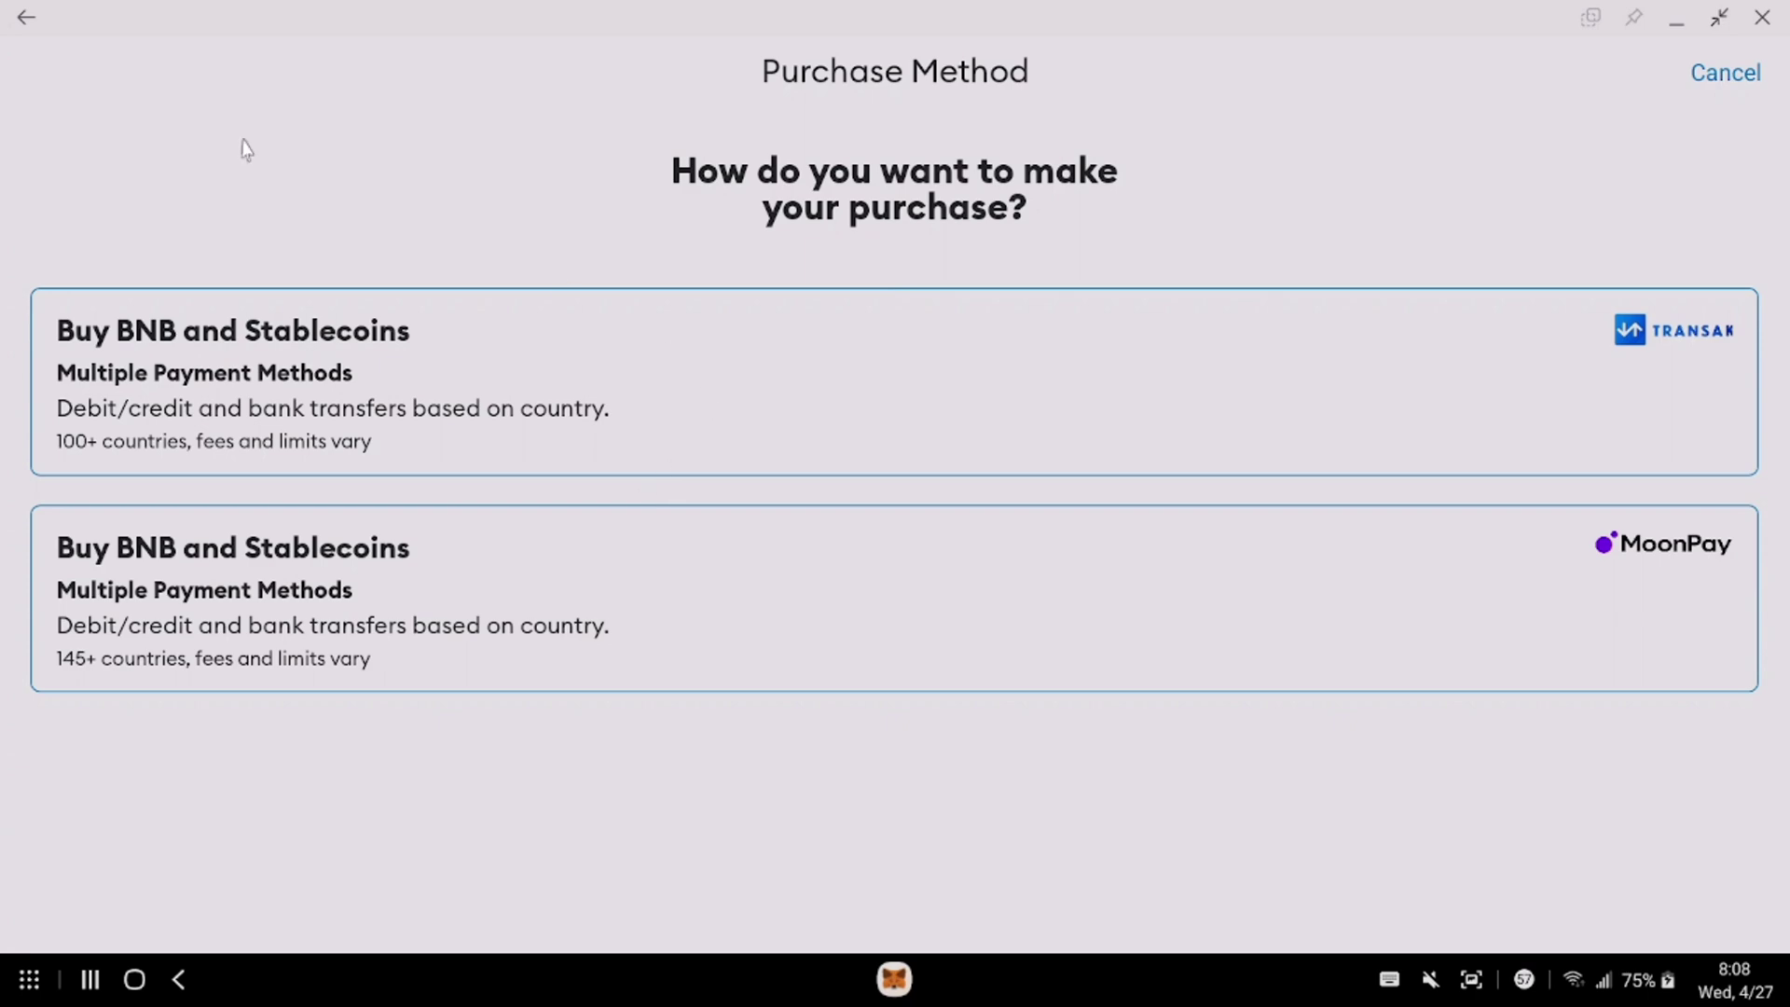
Step: Review the MetaMask extension's Deposit BNB options offering Transak, then close them
click(1676, 19)
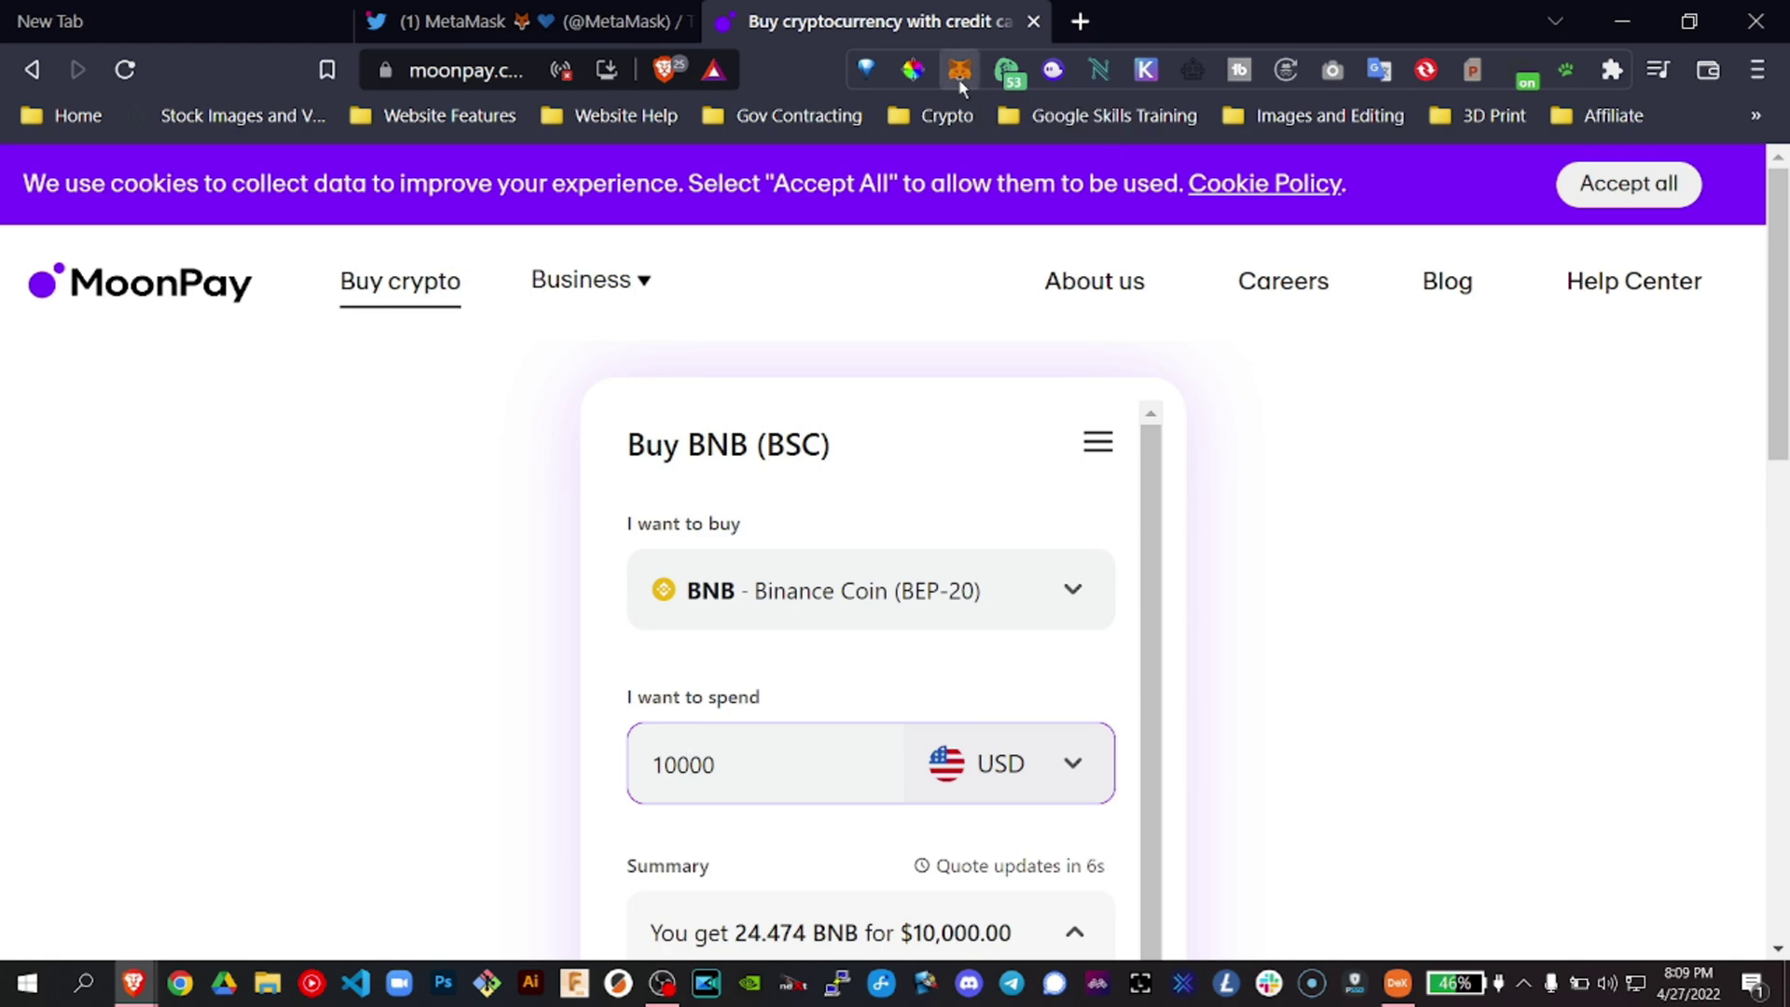
click(960, 87)
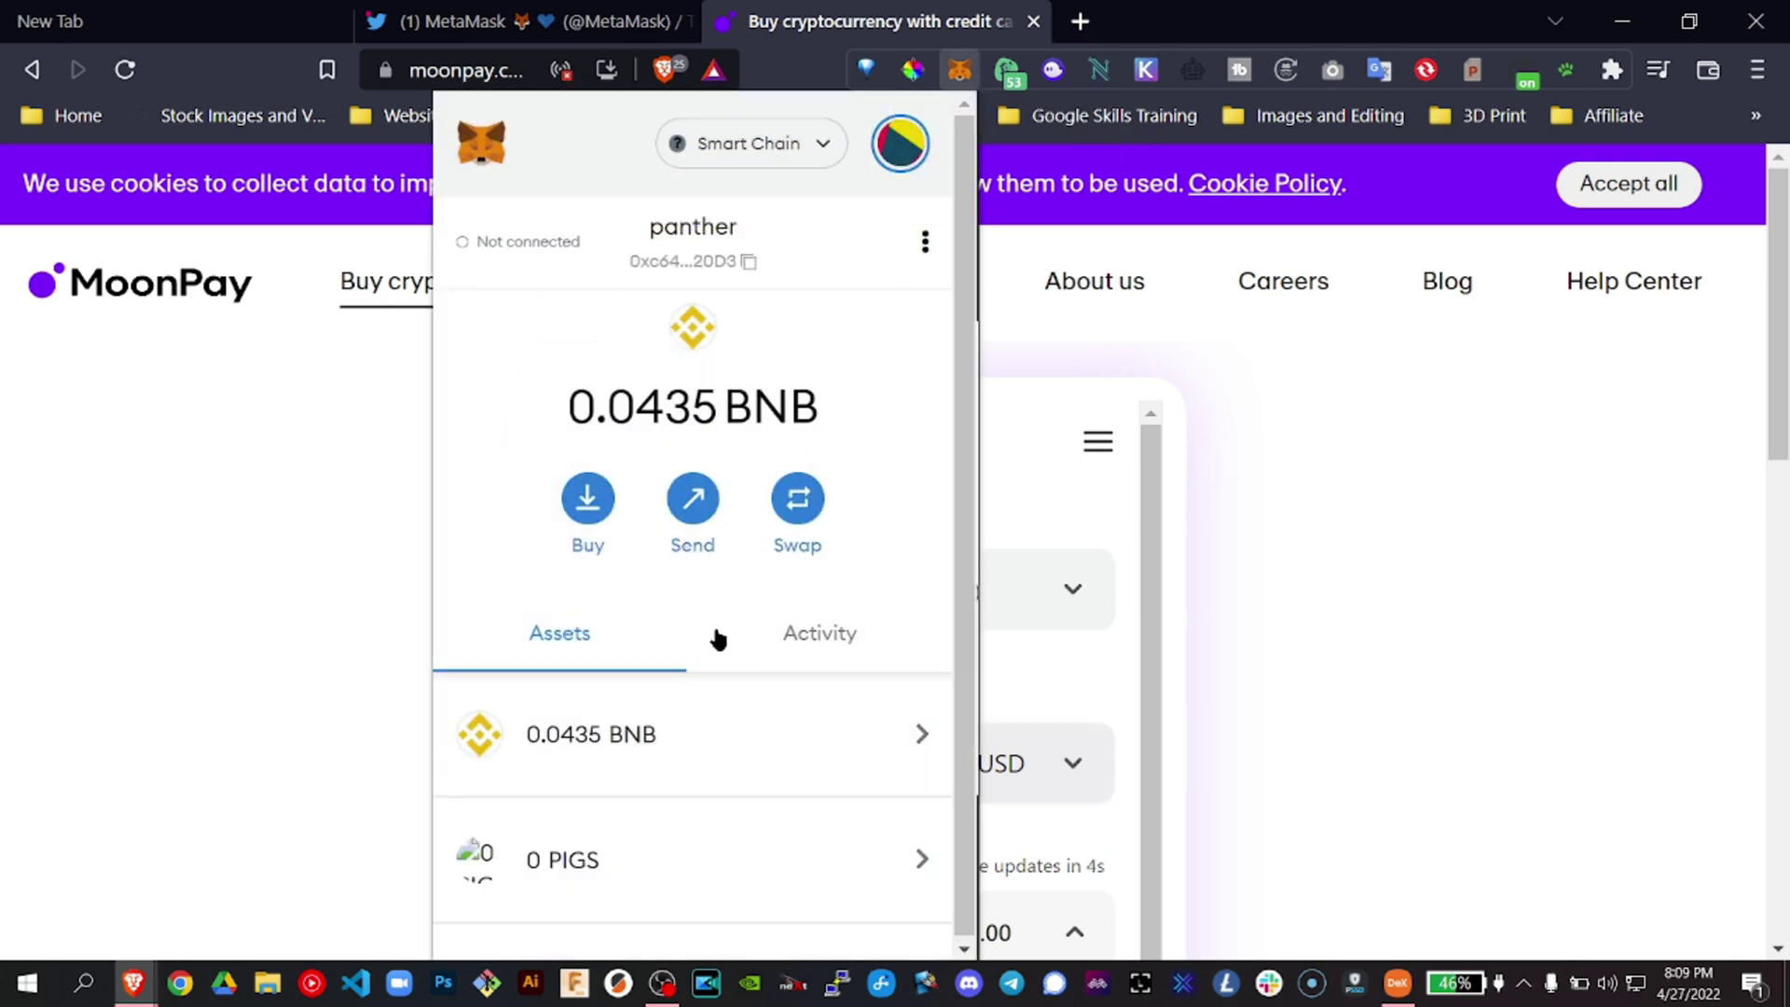
click(590, 504)
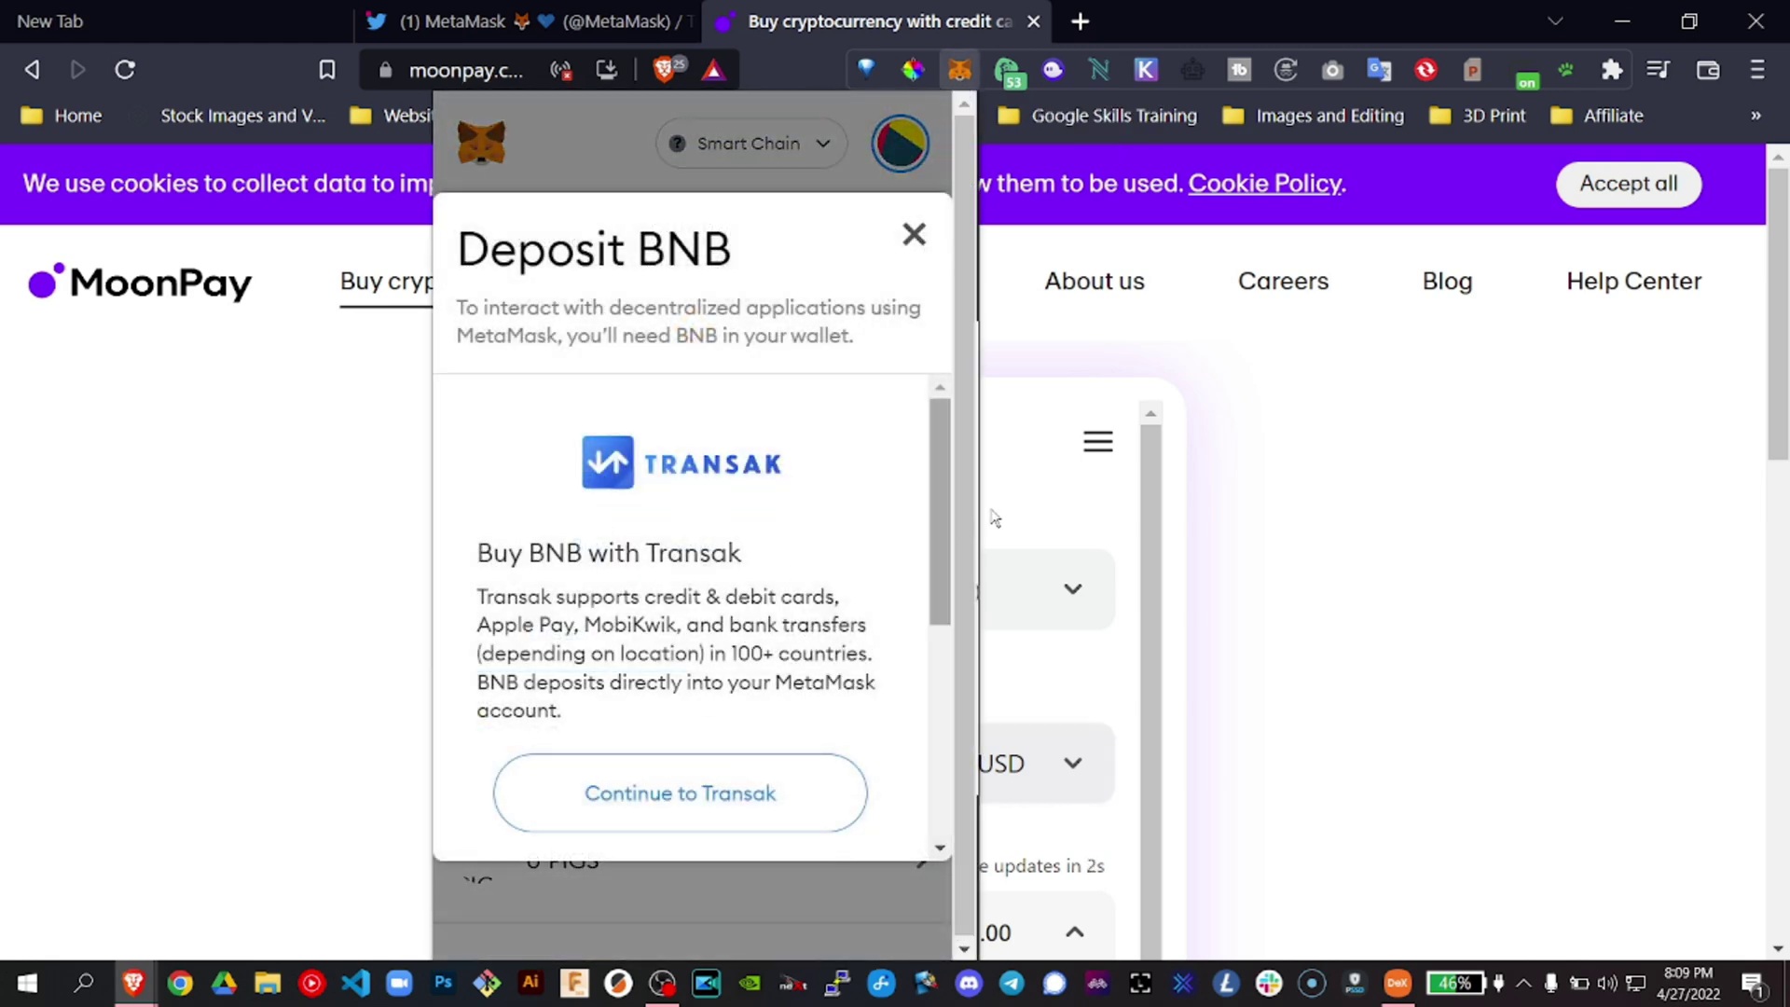
drag(932, 530, 996, 557)
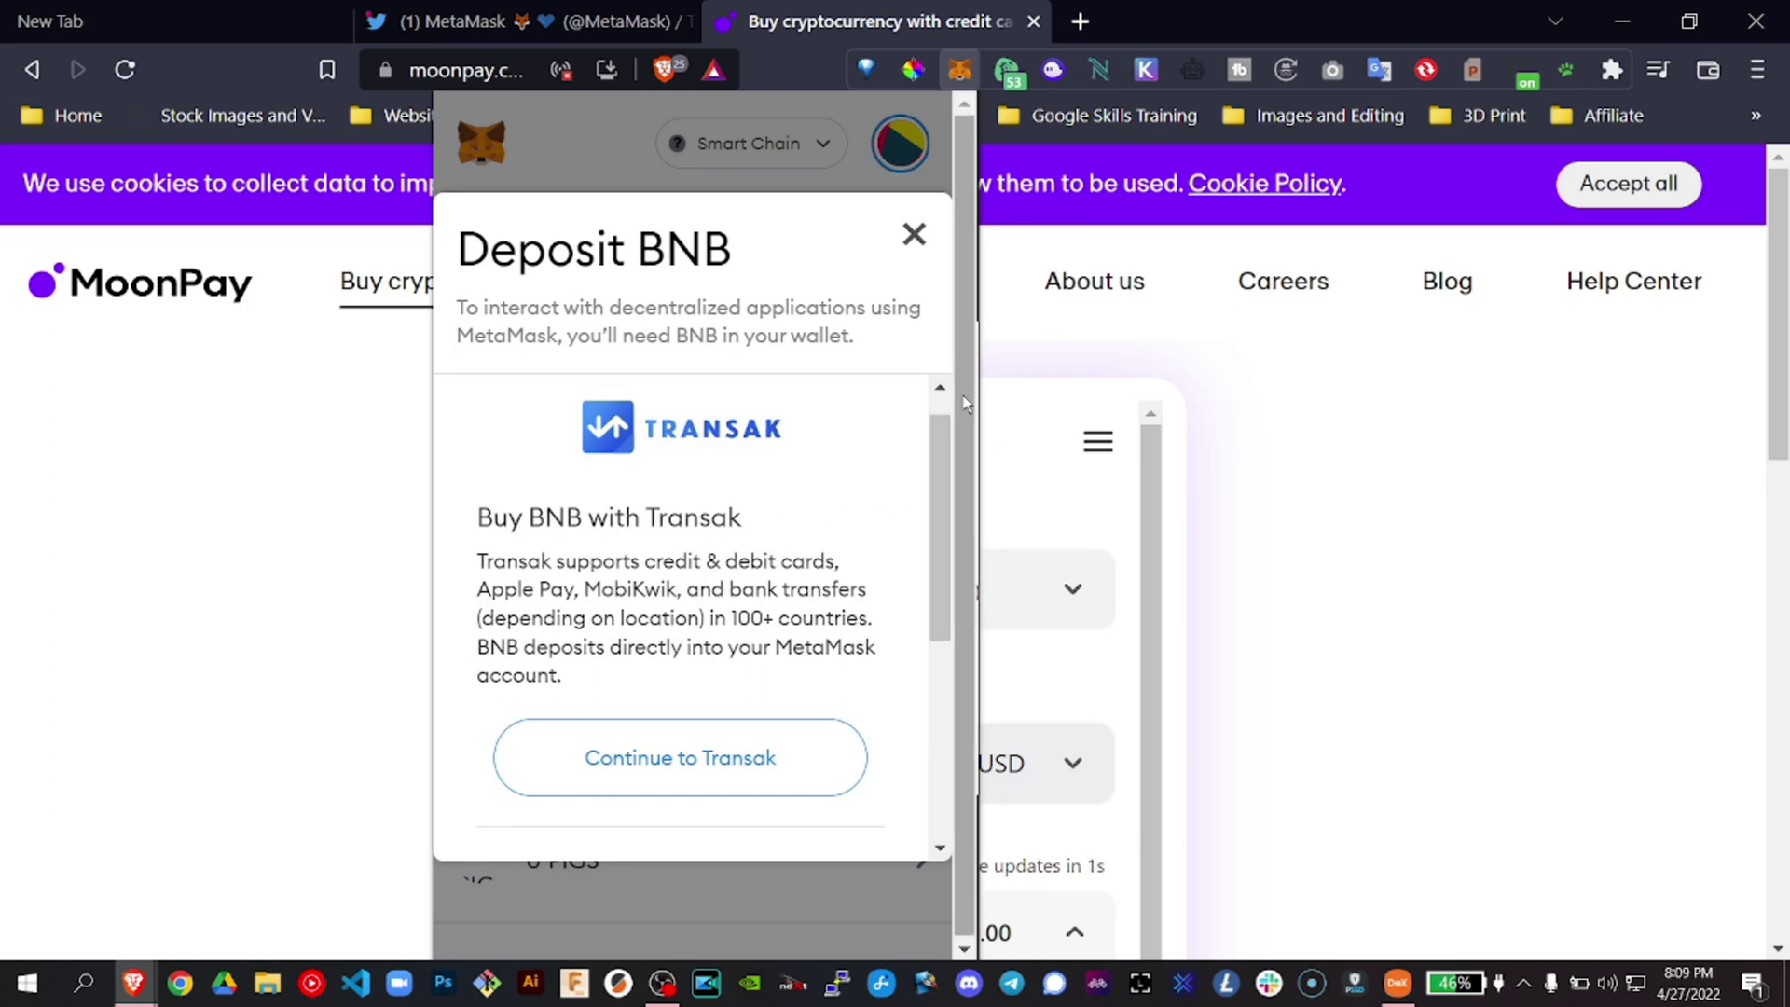
click(1416, 560)
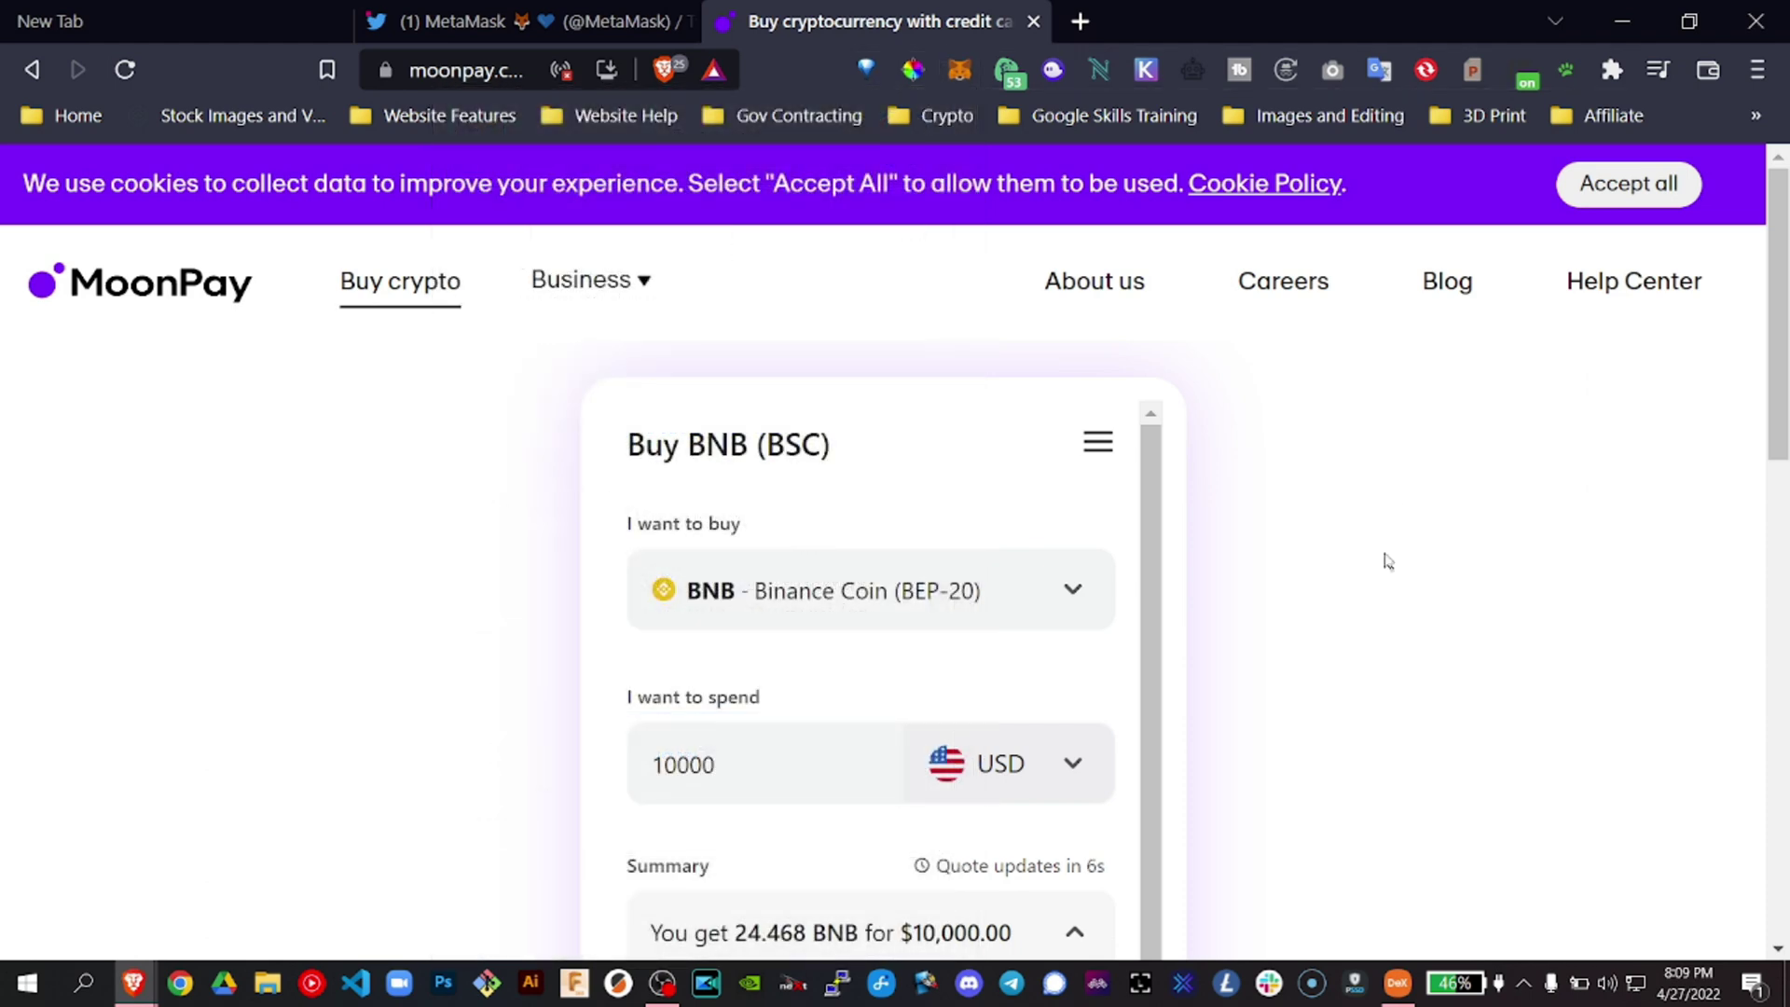
click(612, 28)
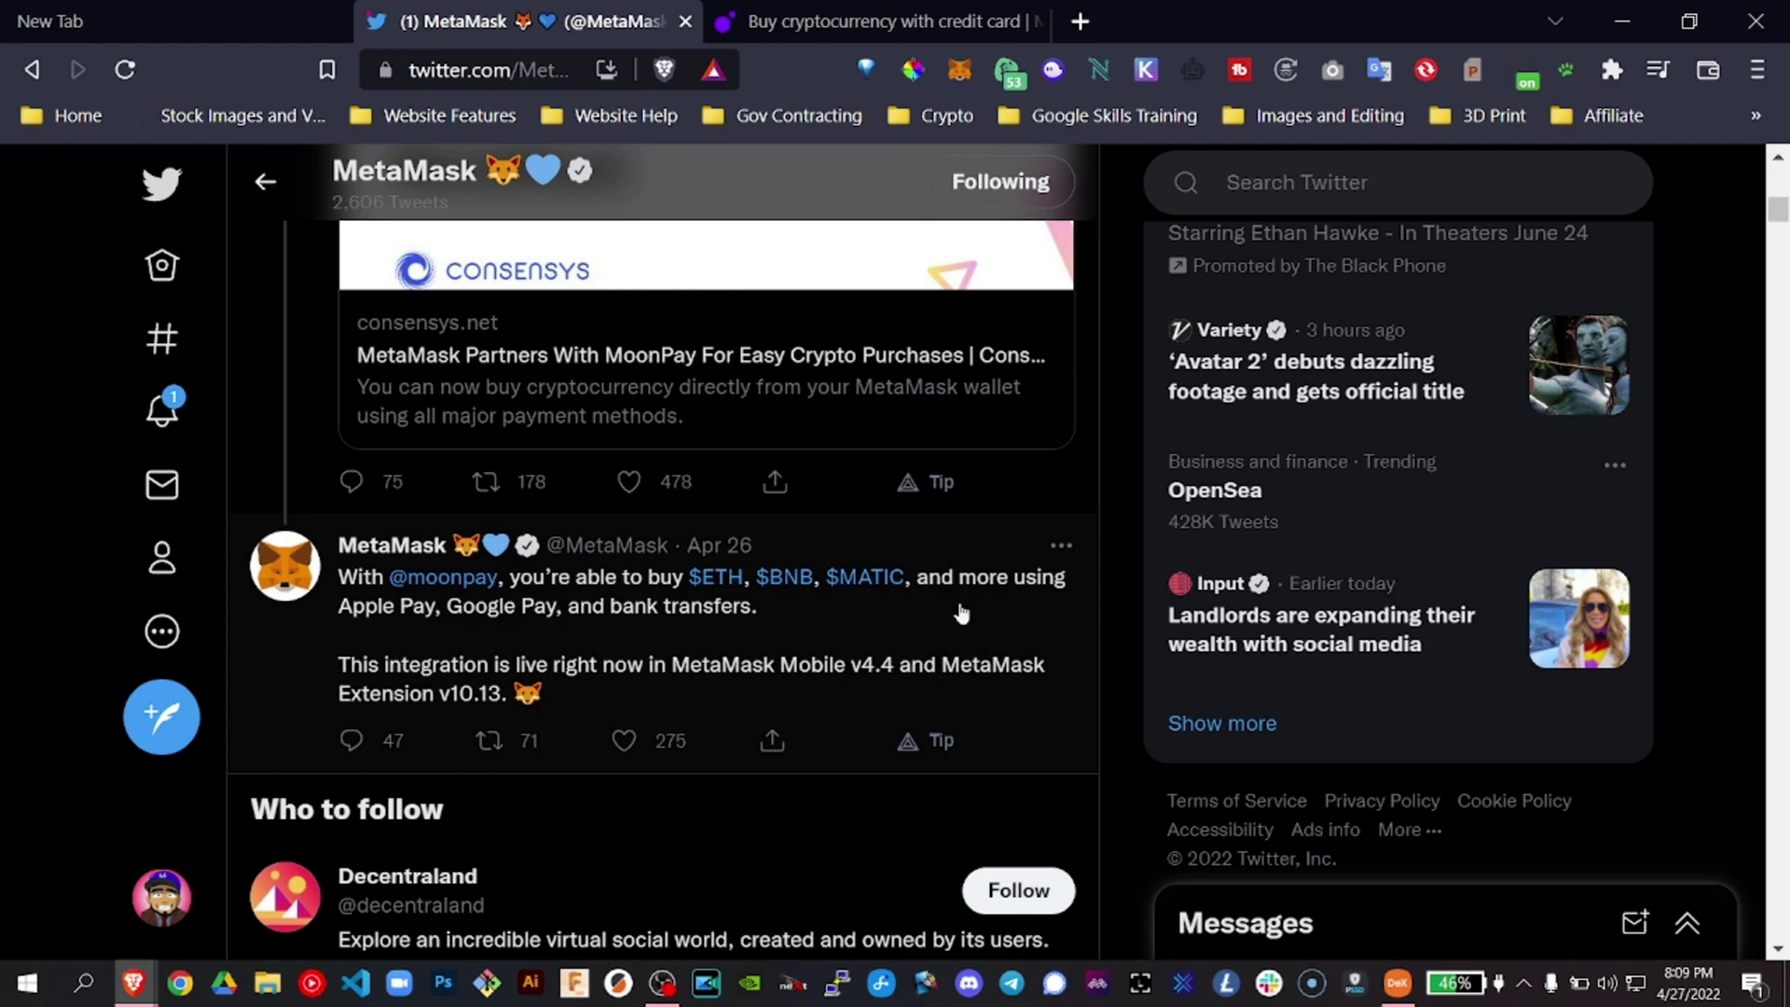
Step: Find MetaMask's MoonPay announcement tweet and play its video full screen
scroll(955, 606, down, 6)
scroll(839, 592, up, 9)
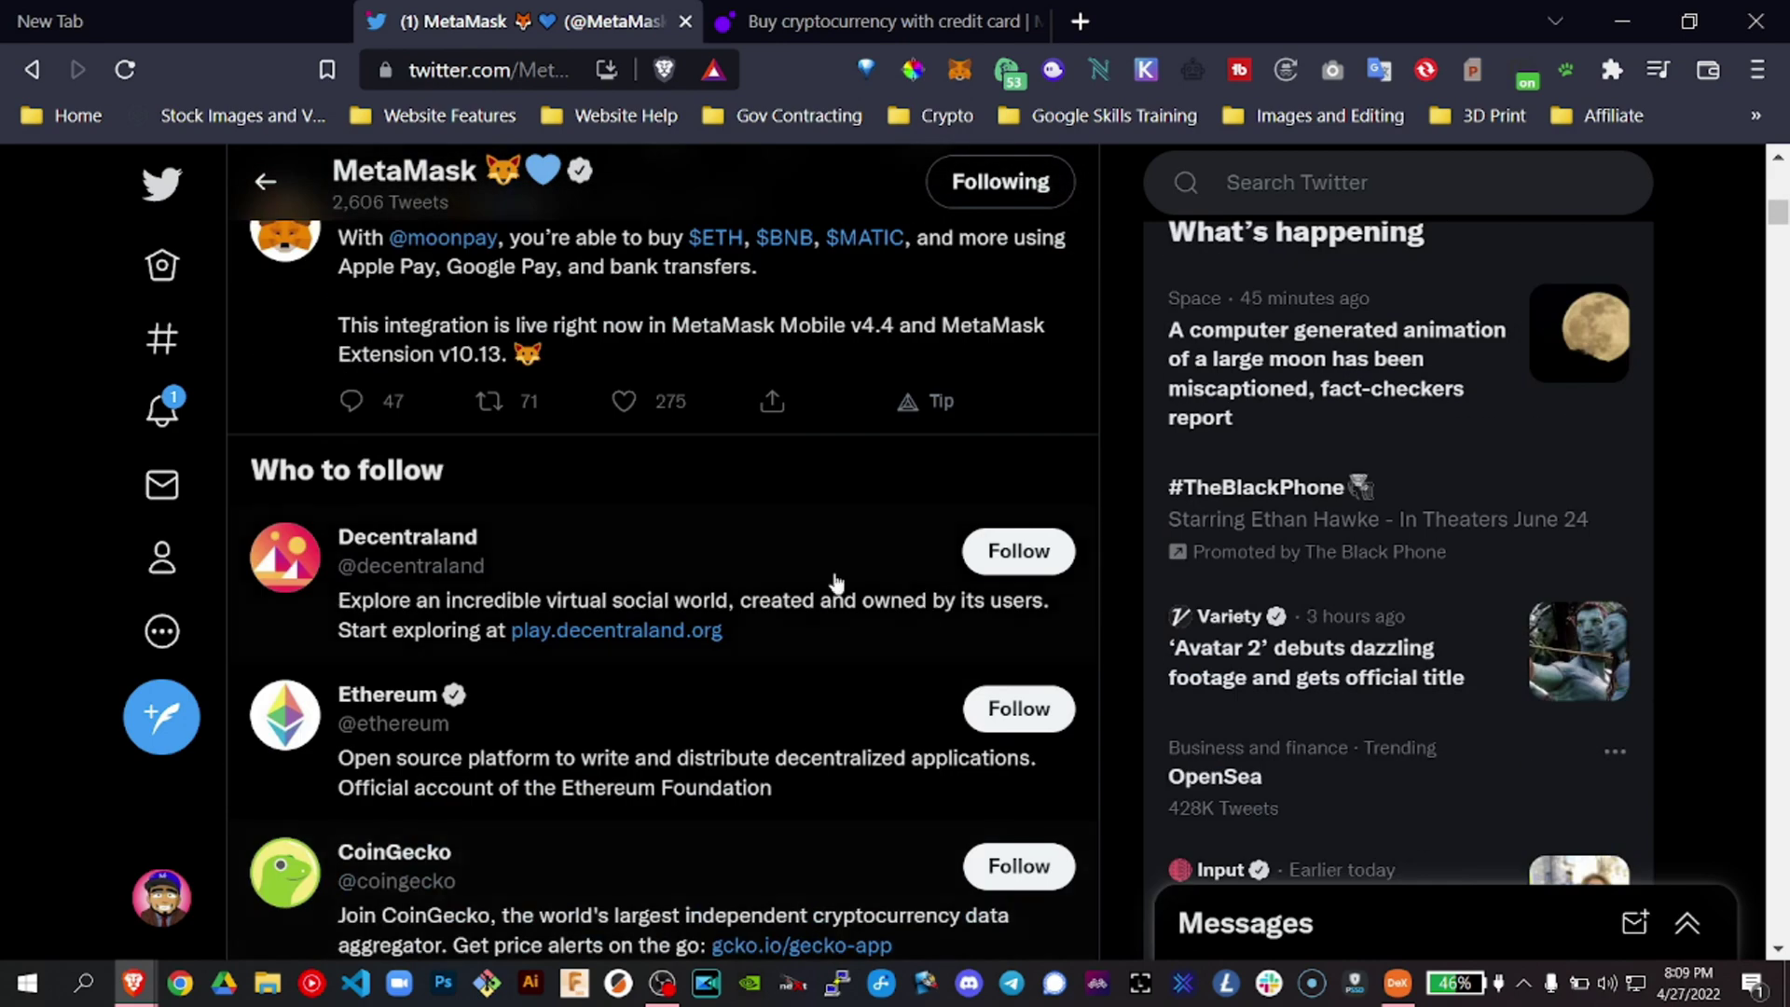
scroll(819, 685, up, 7)
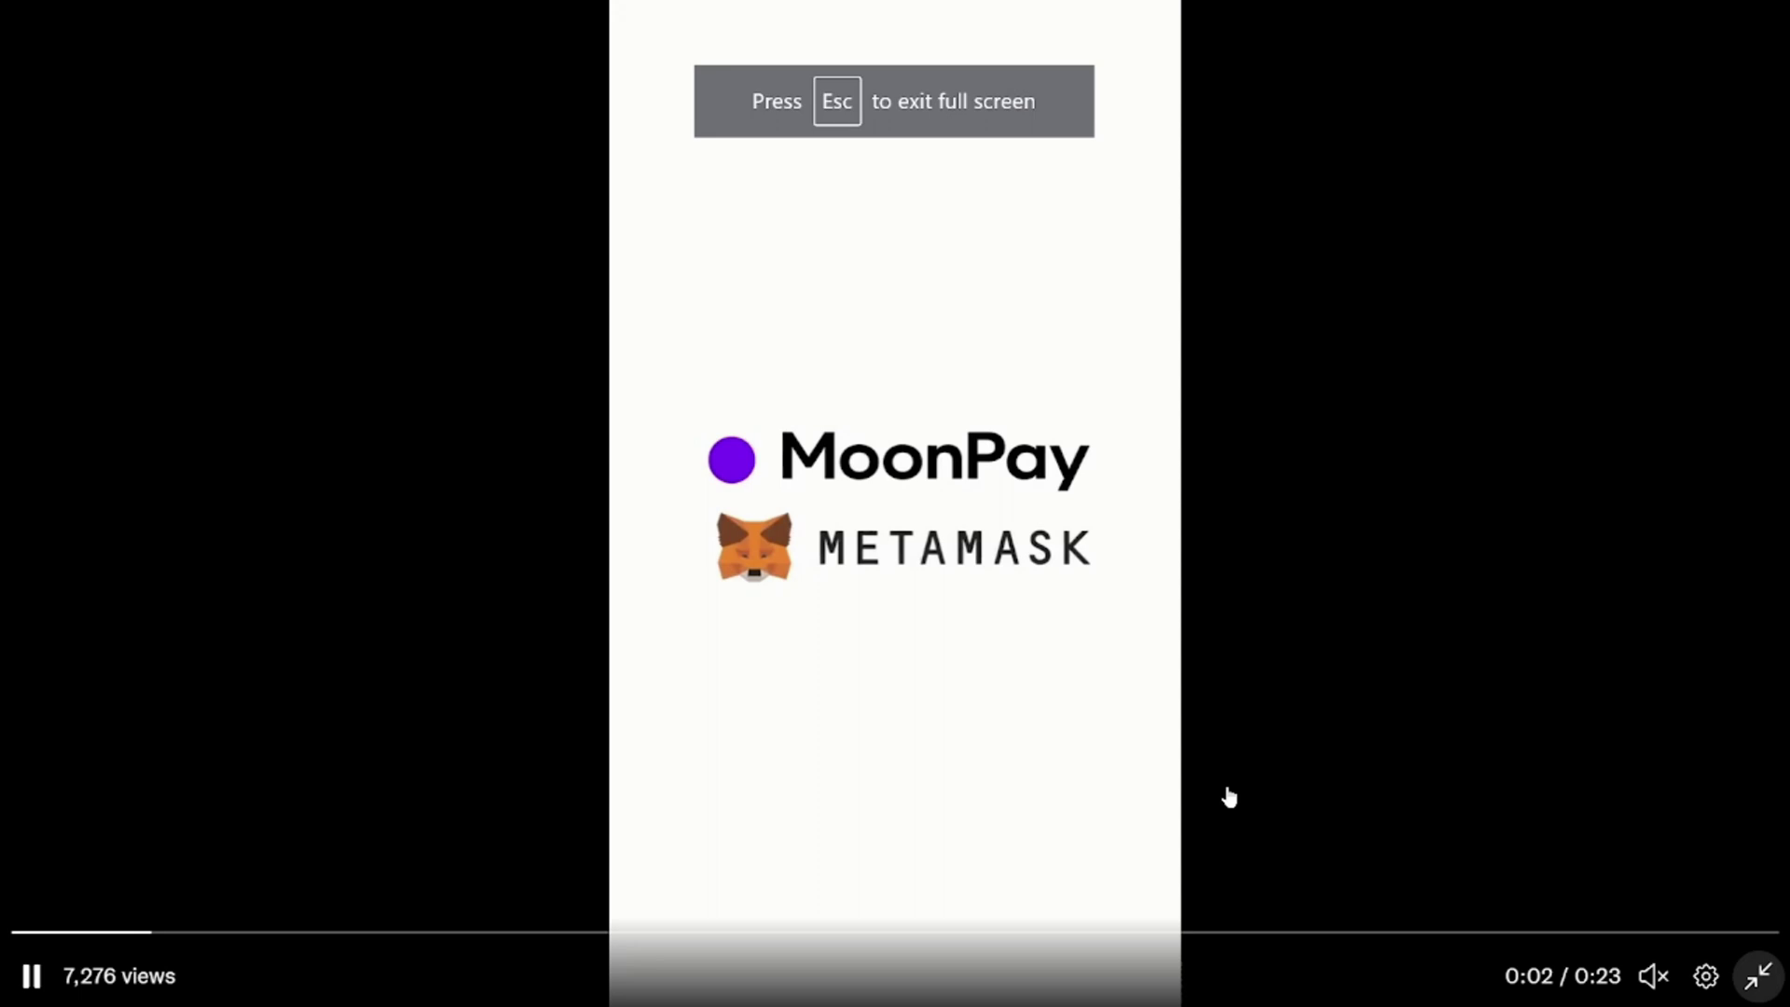
click(1042, 949)
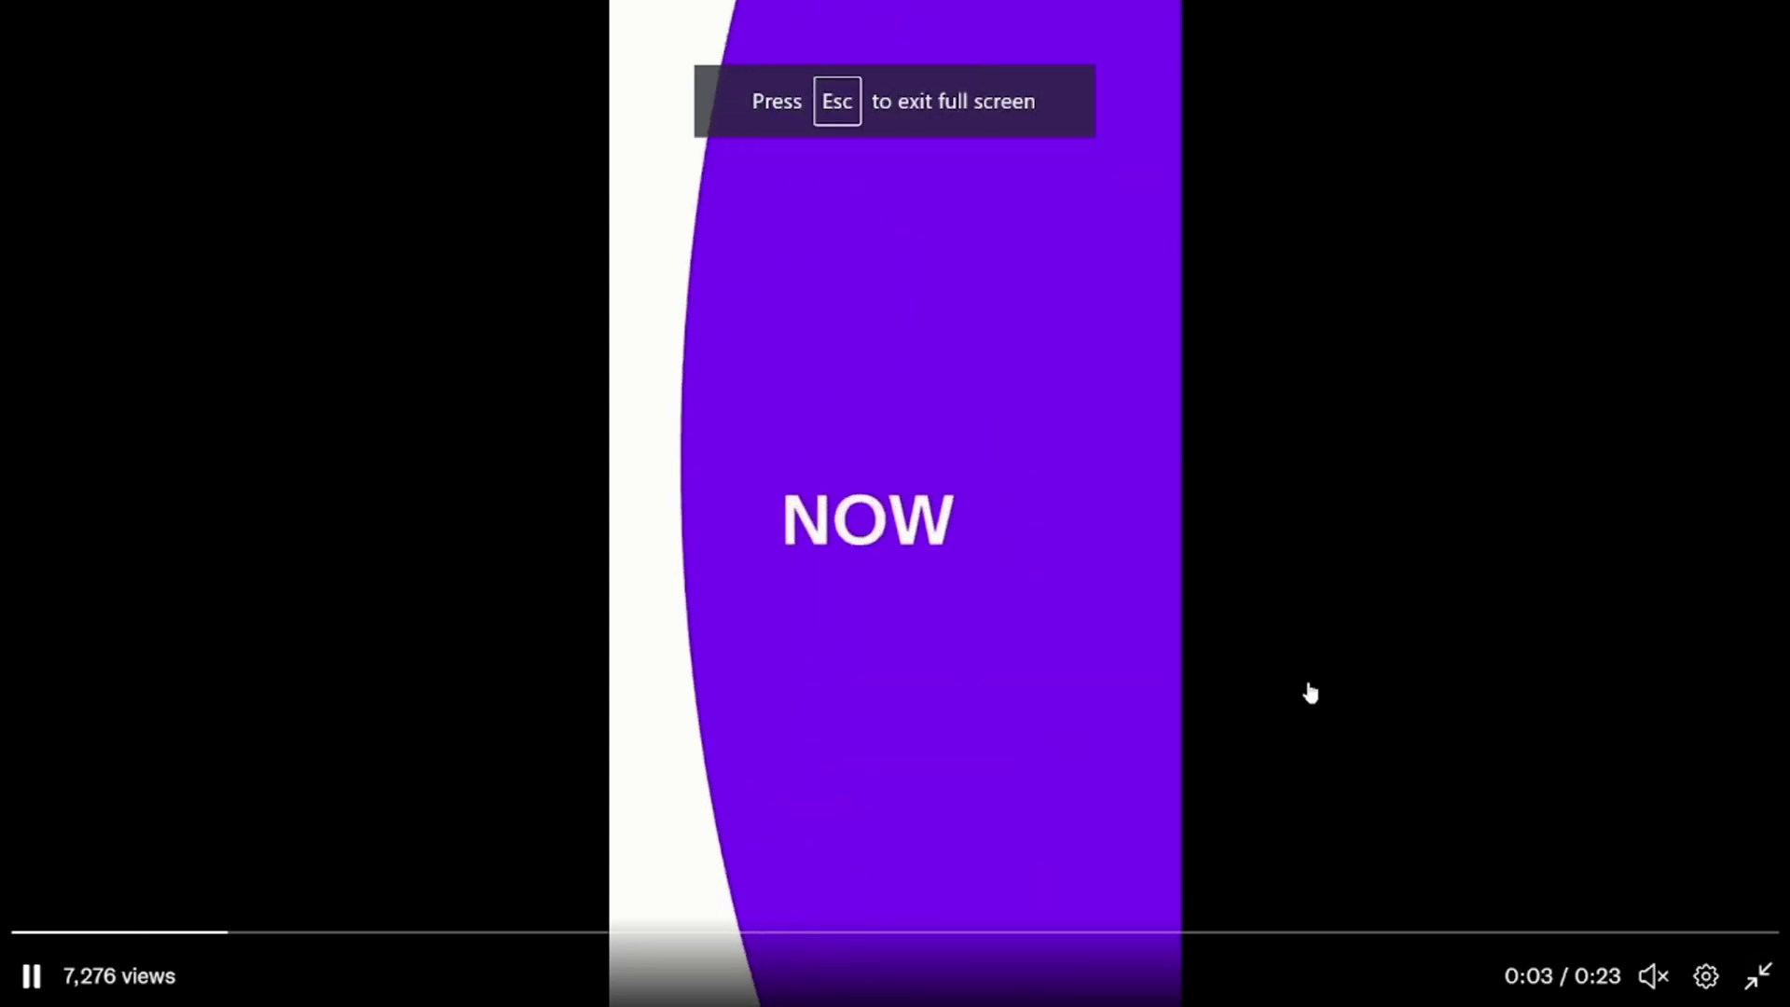